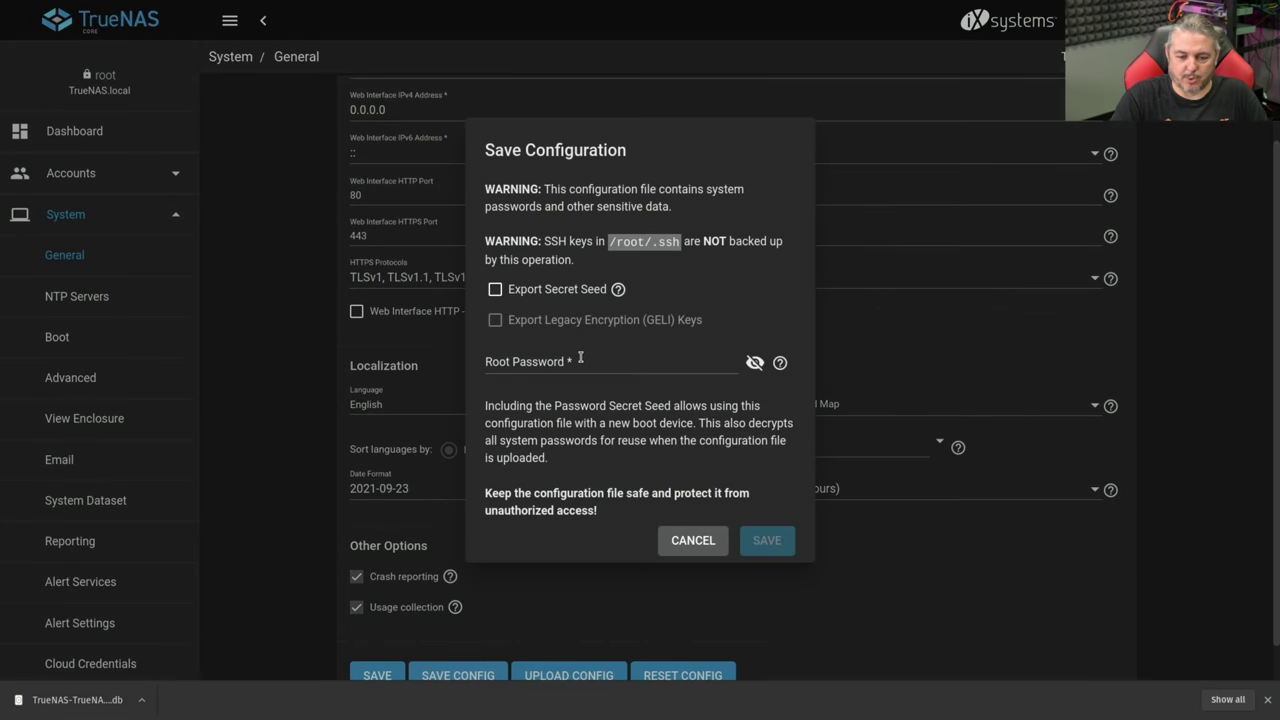
- Save the TrueNAS CORE configuration as a .tar backup including the secret seed, authorised with the root password
{"action": "left_click", "coordinate": [563, 297]}
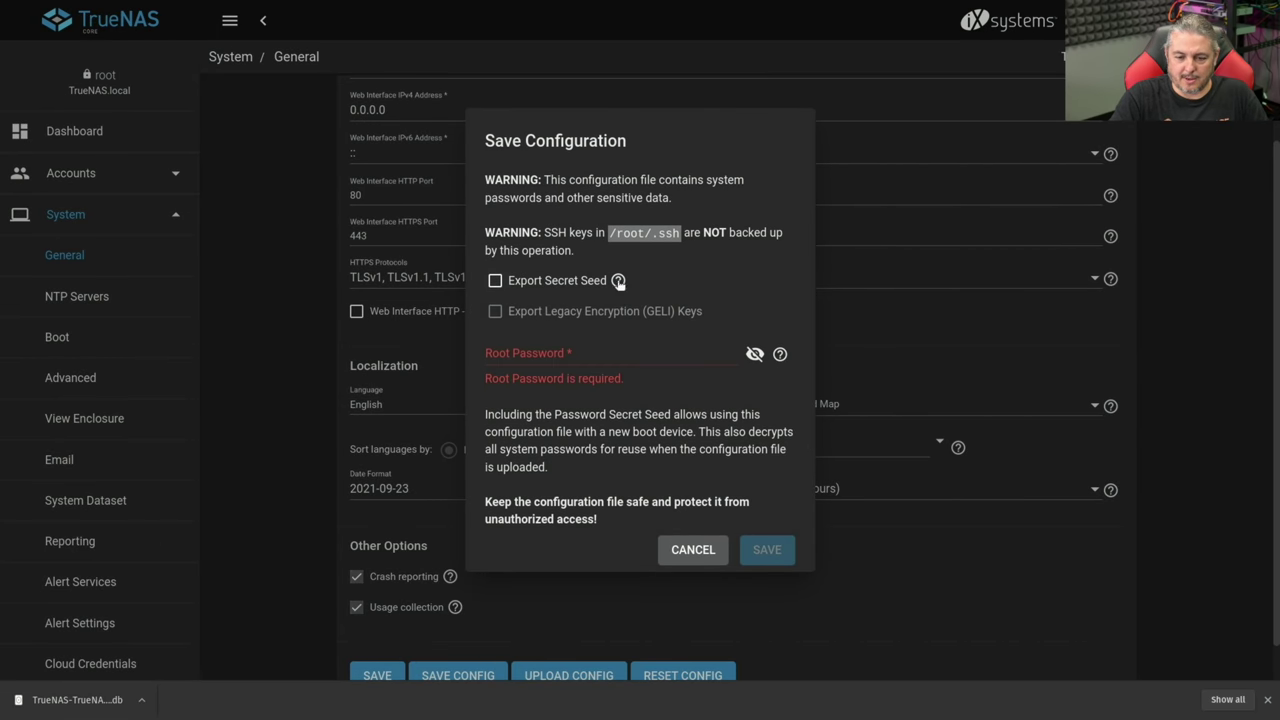
{"action": "left_click", "coordinate": [618, 280]}
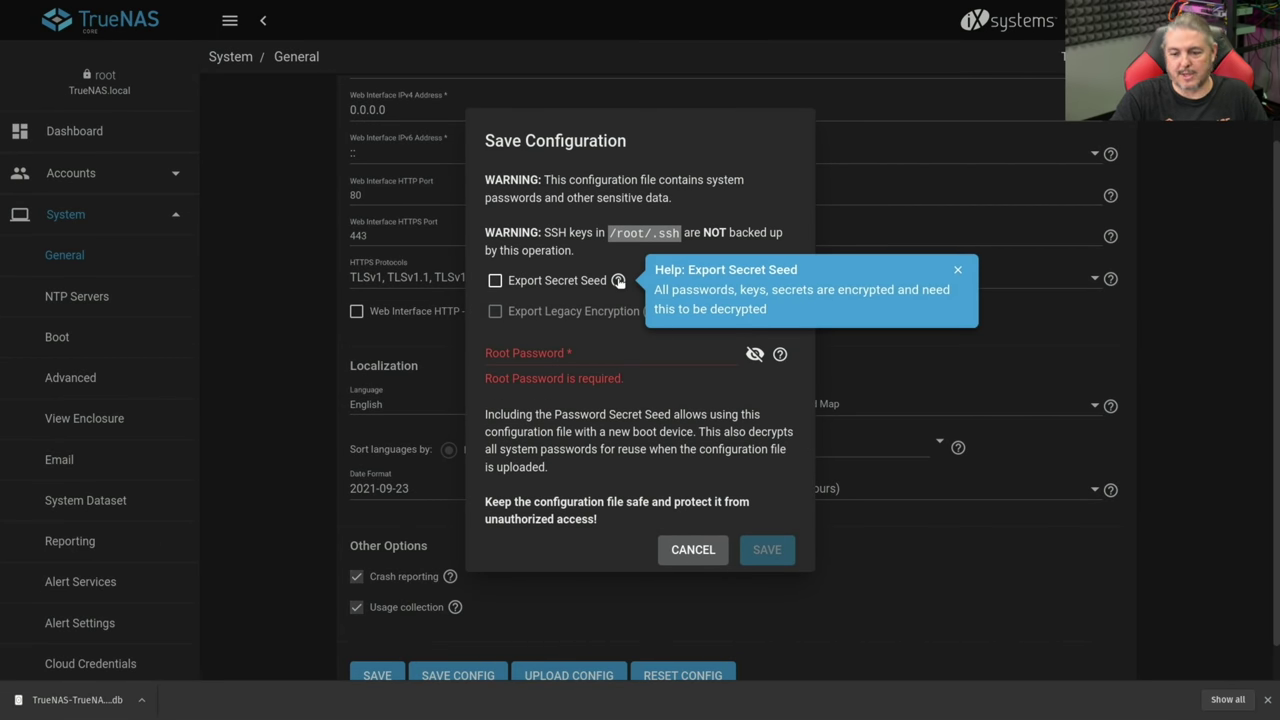
{"action": "left_click", "coordinate": [556, 284]}
{"action": "left_click", "coordinate": [562, 356]}
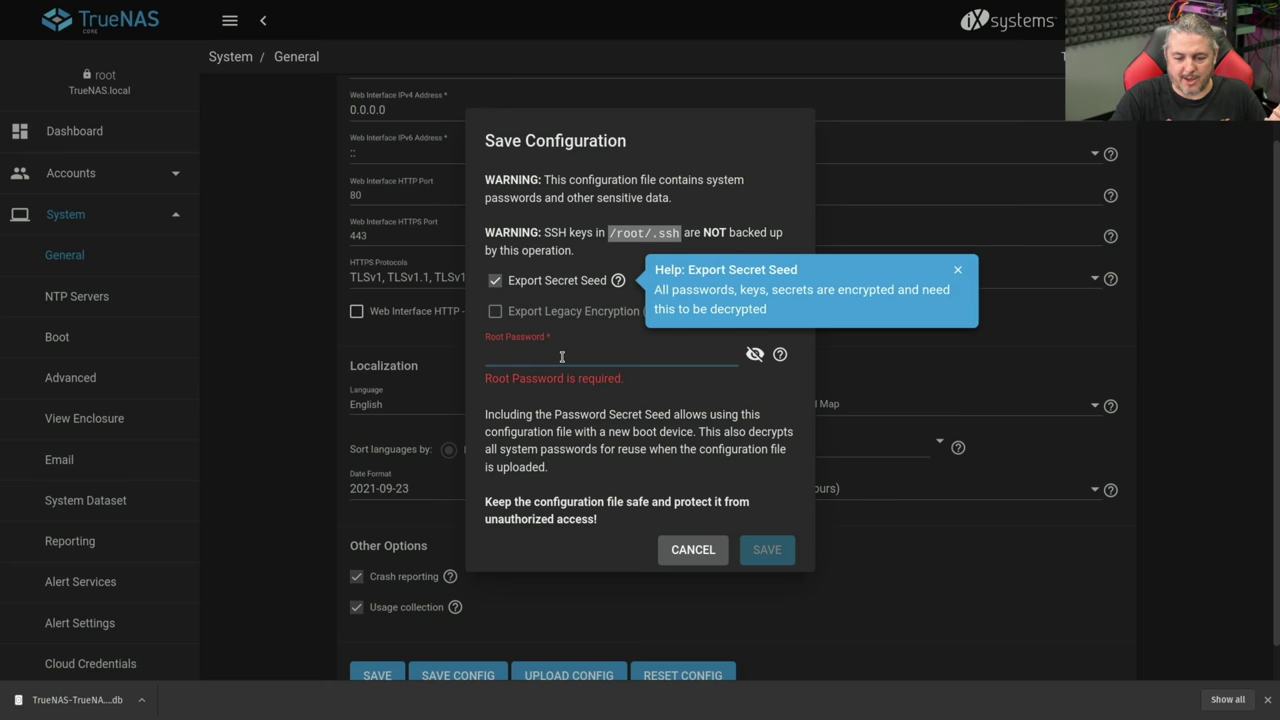
{"action": "right_click", "coordinate": [562, 356]}
{"action": "mouse_move", "coordinate": [668, 536]}
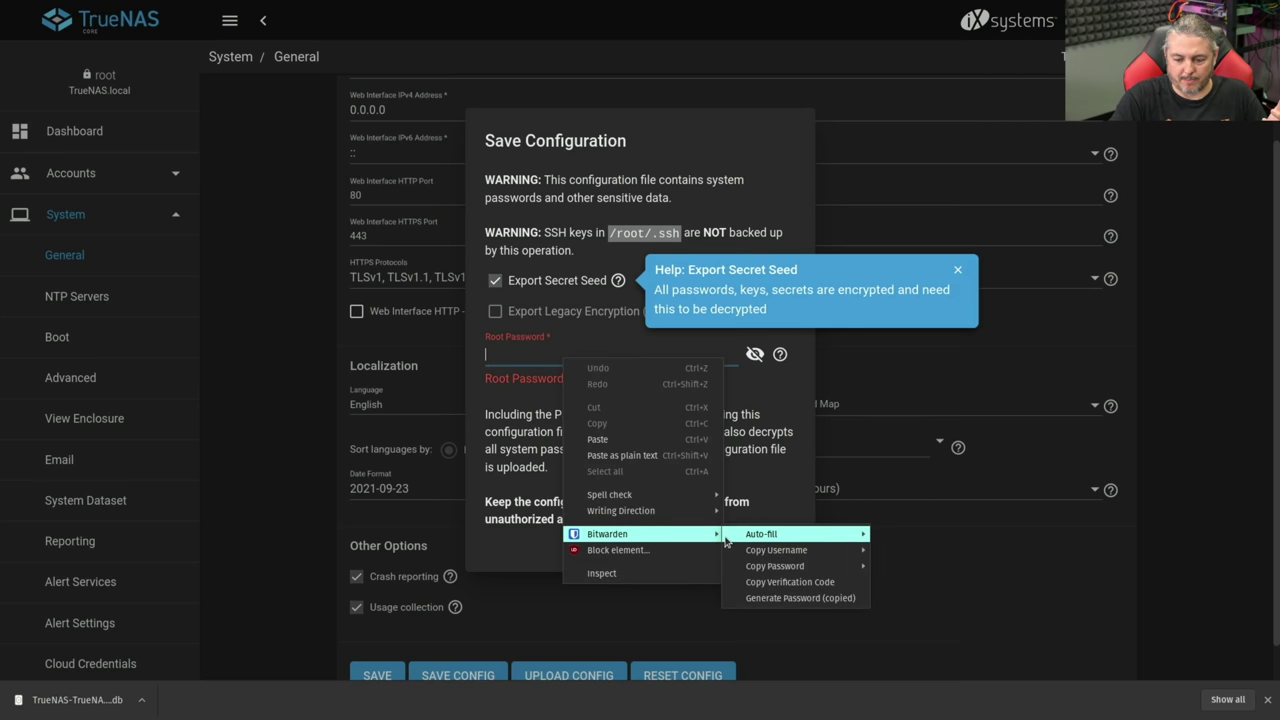
{"action": "mouse_move", "coordinate": [762, 537]}
{"action": "left_click", "coordinate": [910, 535]}
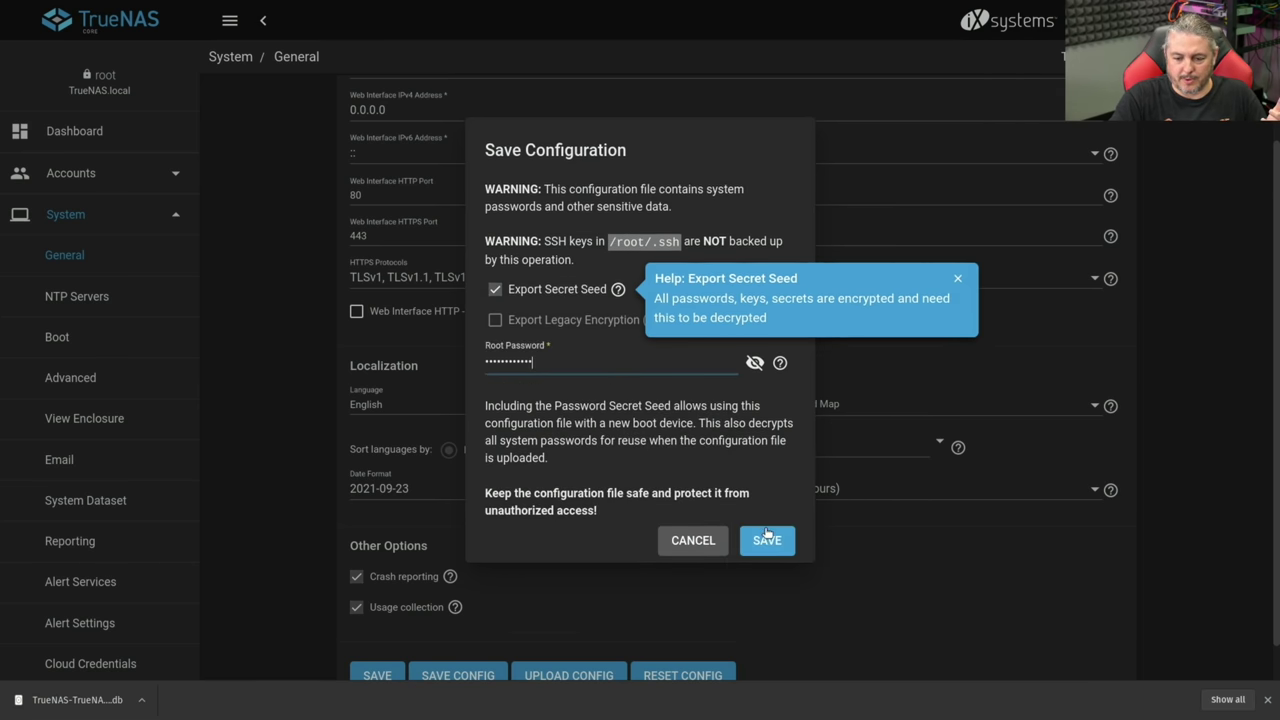
{"action": "left_click", "coordinate": [767, 541]}
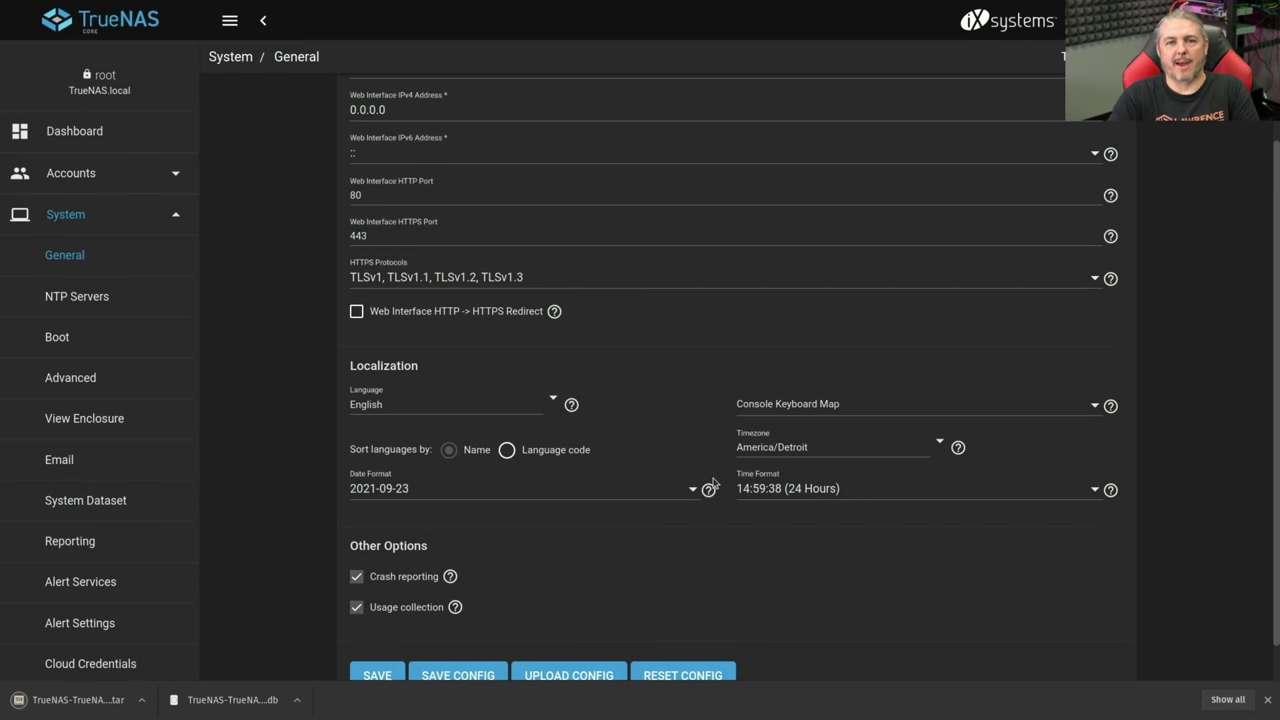
- Export the blefuscu pool's dataset encryption keys from Storage > Pools, authorised with the root password
{"action": "left_click", "coordinate": [91, 222]}
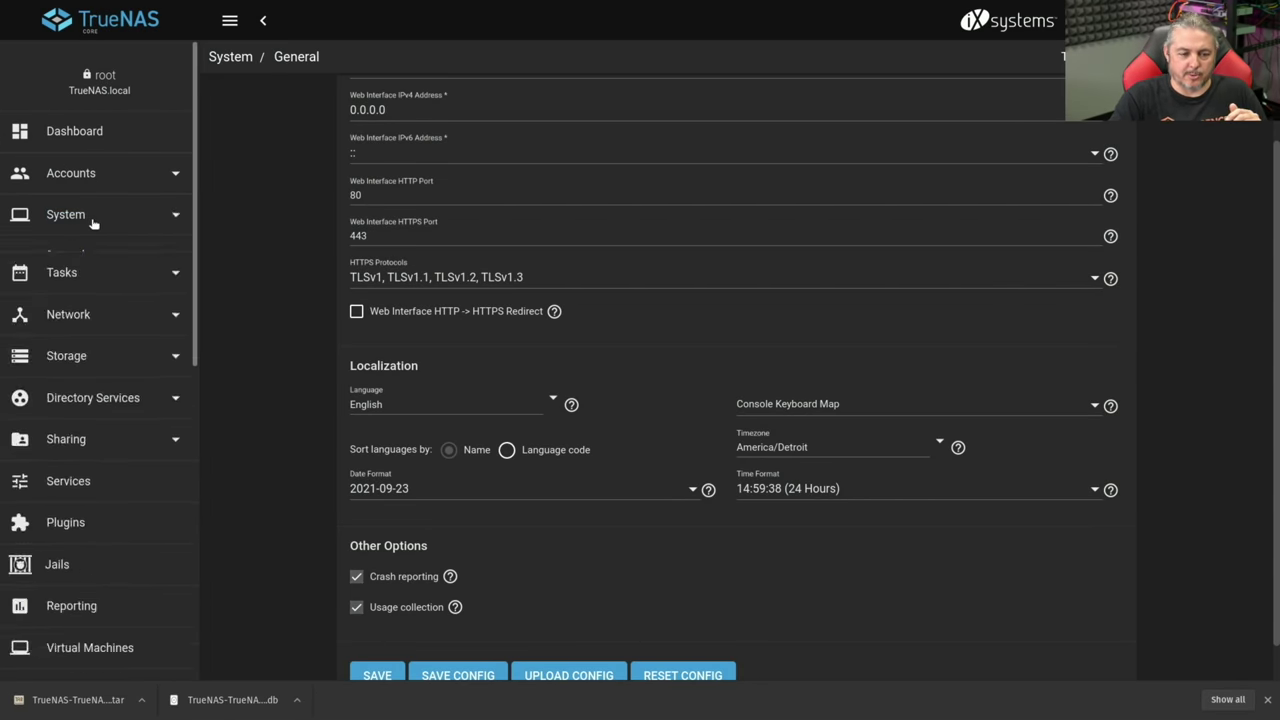
{"action": "left_click", "coordinate": [109, 339]}
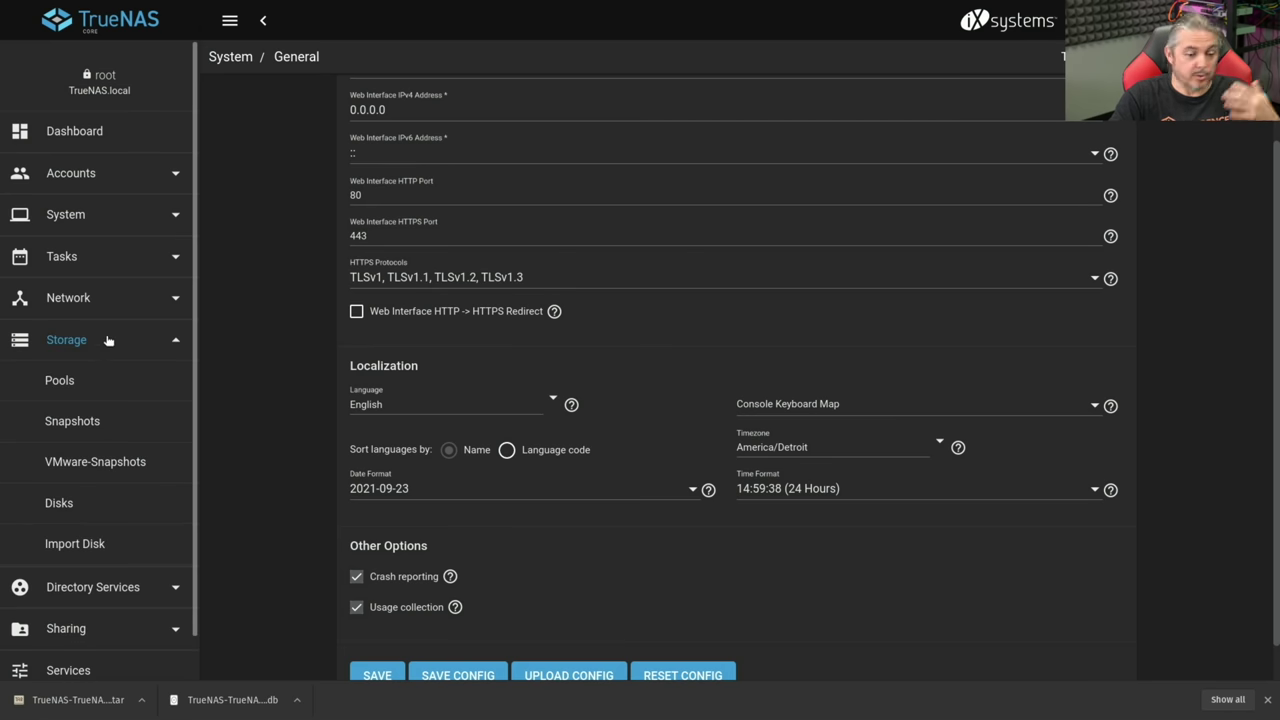
{"action": "left_click", "coordinate": [95, 373]}
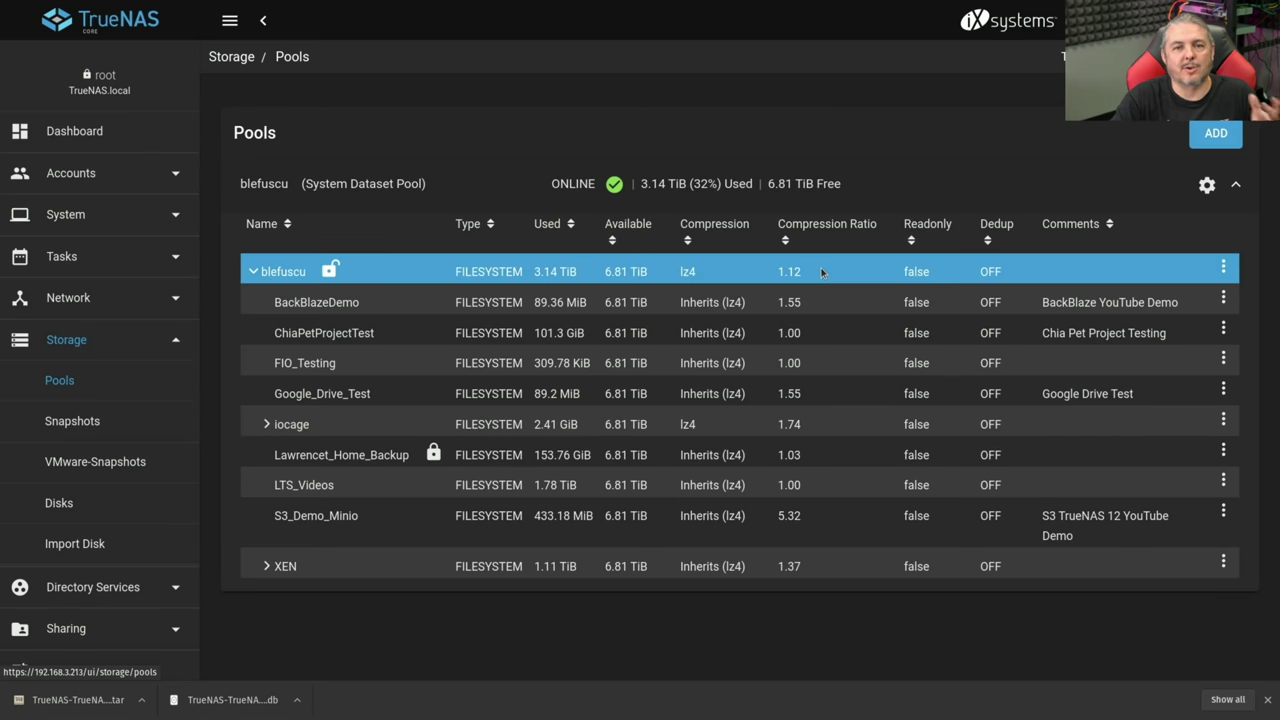
{"action": "left_click", "coordinate": [1207, 185]}
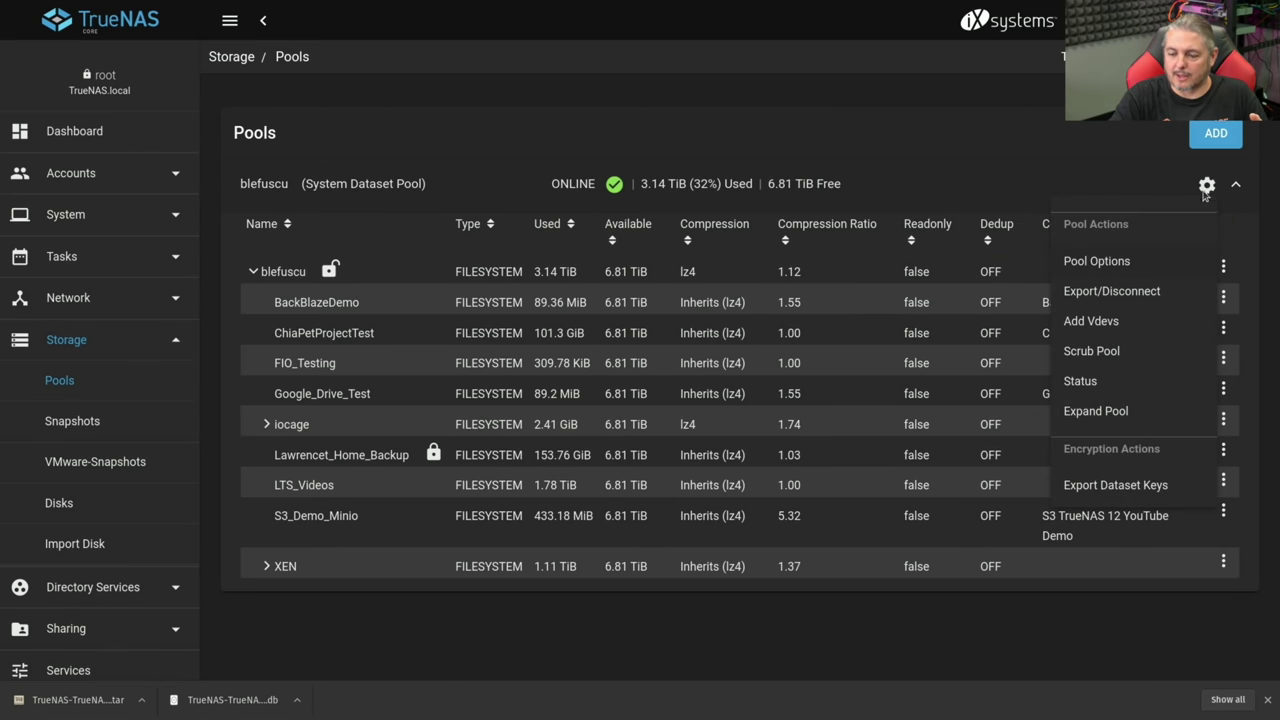
{"action": "left_click", "coordinate": [1125, 486]}
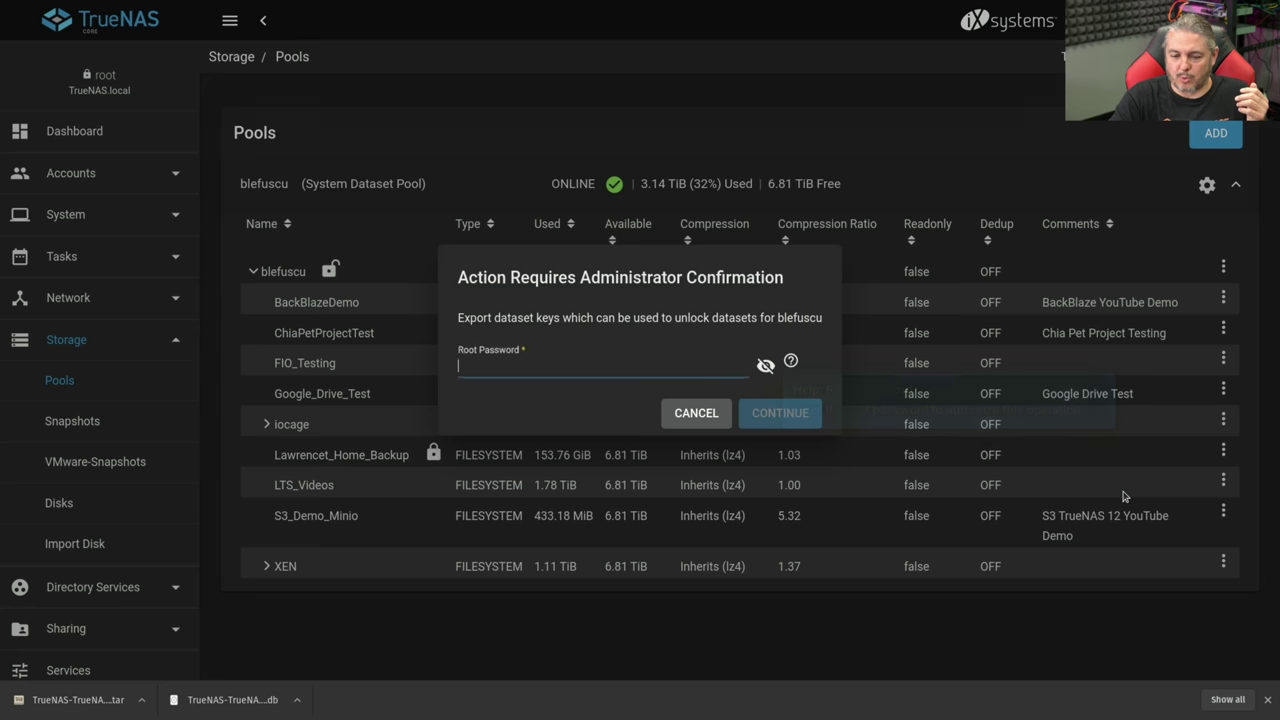
{"action": "right_click", "coordinate": [618, 366]}
{"action": "mouse_move", "coordinate": [736, 543]}
{"action": "mouse_move", "coordinate": [810, 546]}
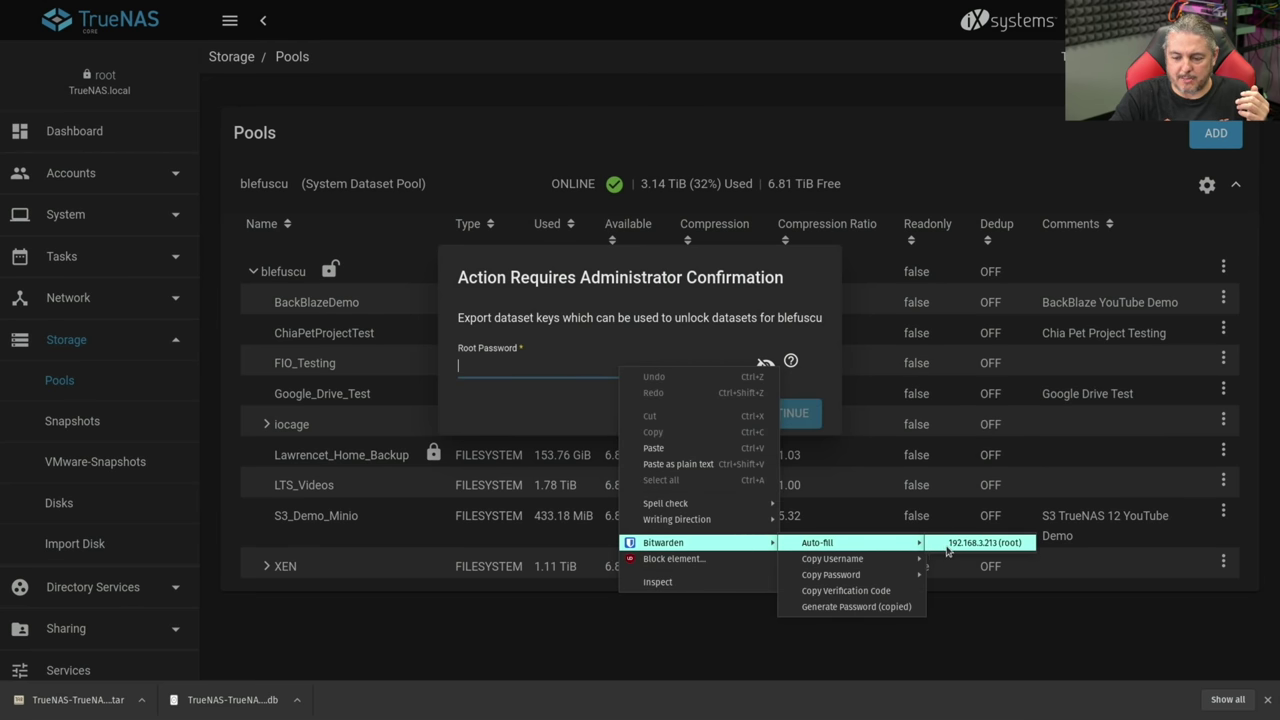
{"action": "left_click", "coordinate": [949, 552]}
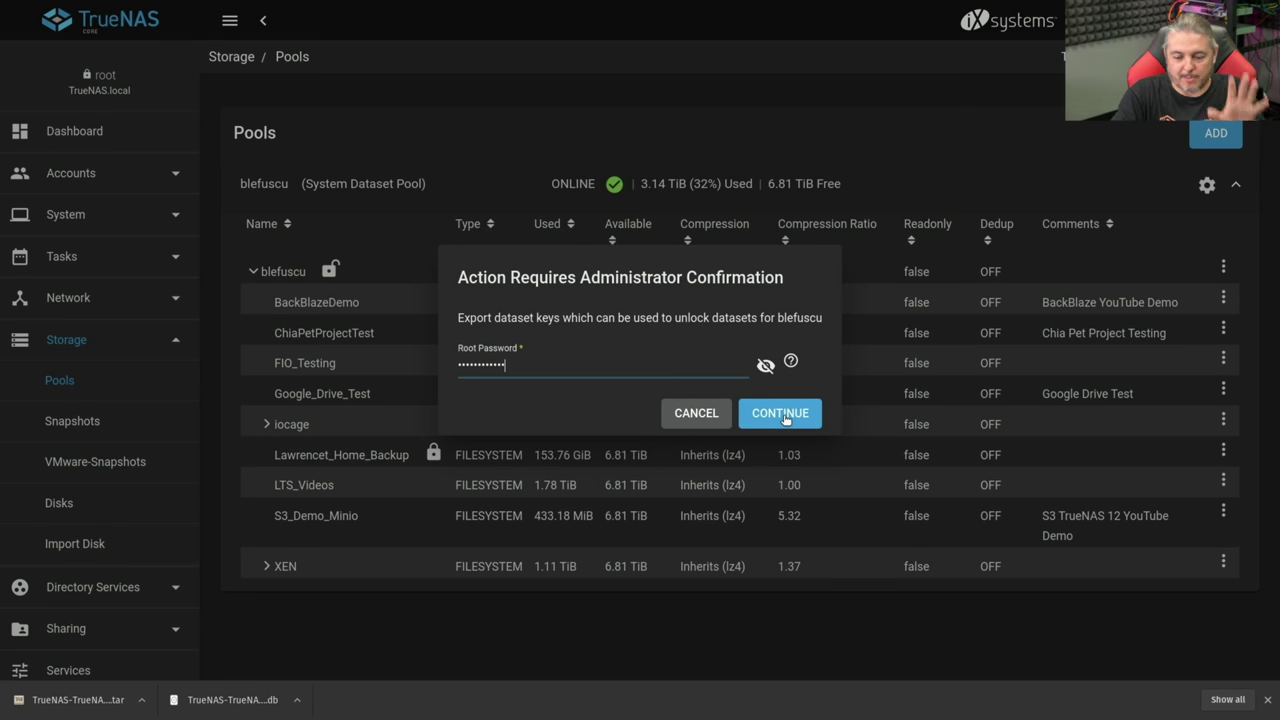
{"action": "left_click", "coordinate": [787, 410]}
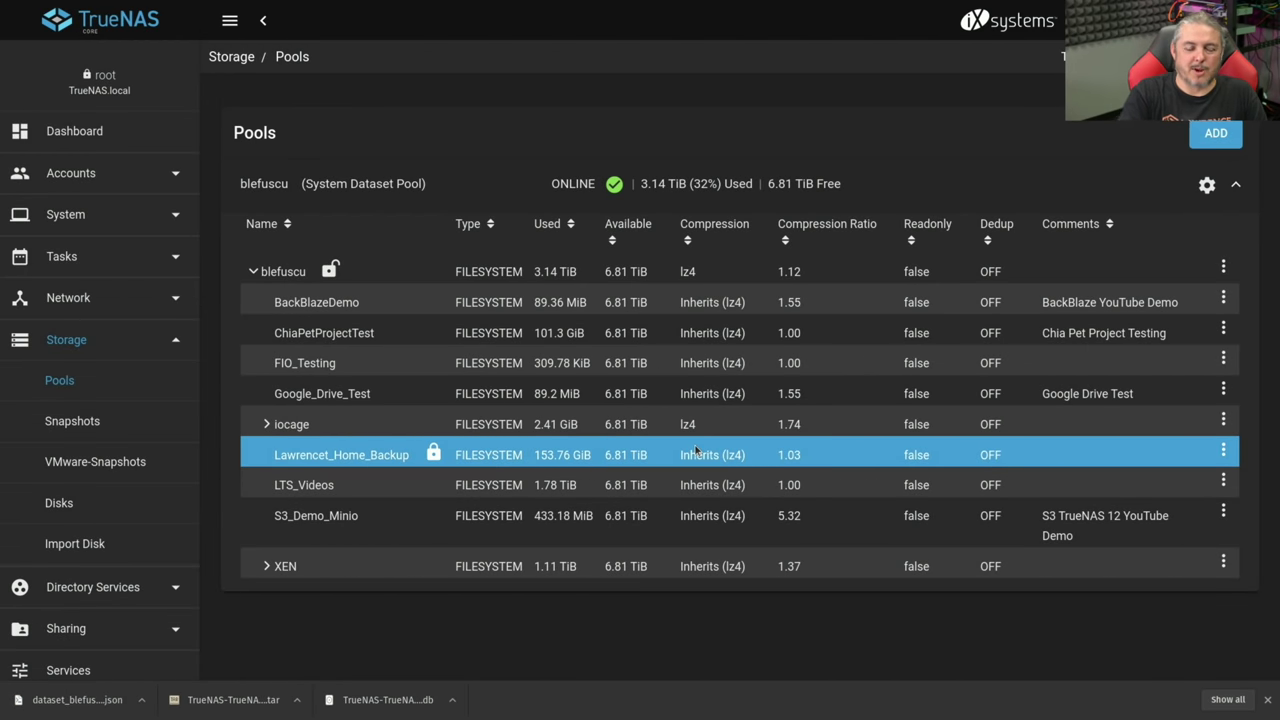
{"action": "left_click", "coordinate": [111, 135]}
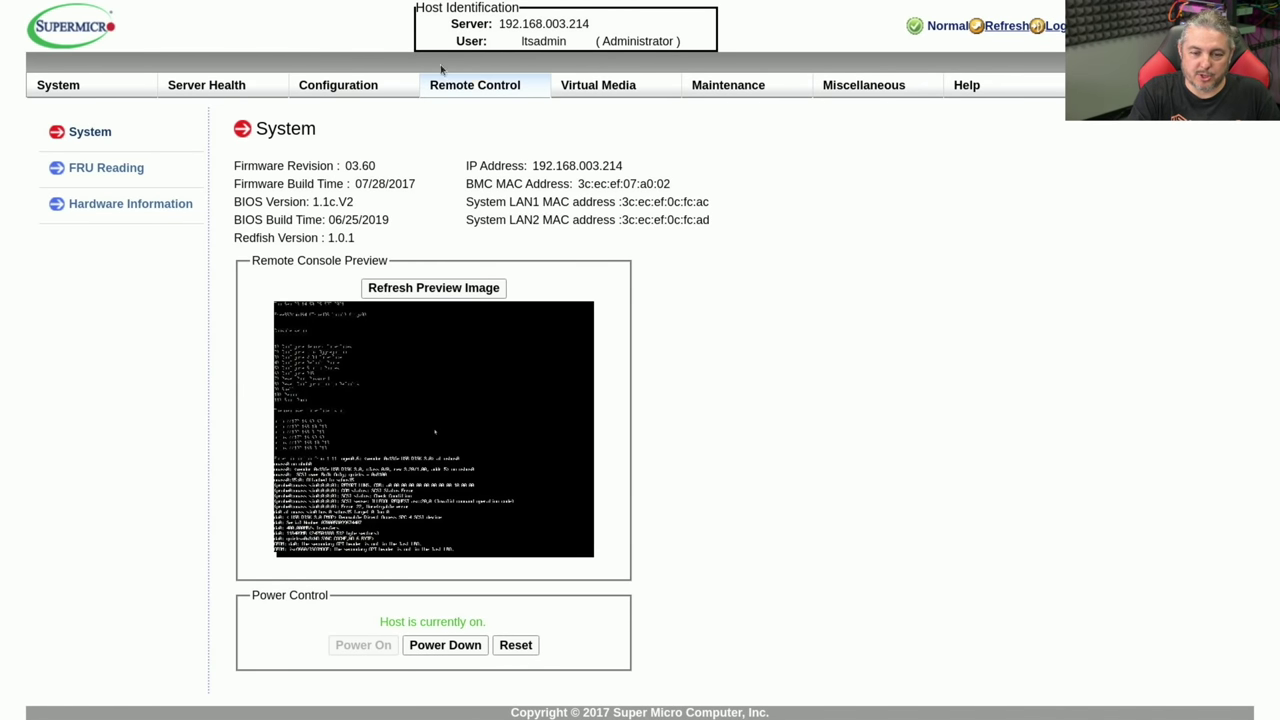
- Launch the iKVM/HTML5 remote console from the Remote Control menu
{"action": "mouse_move", "coordinate": [481, 88]}
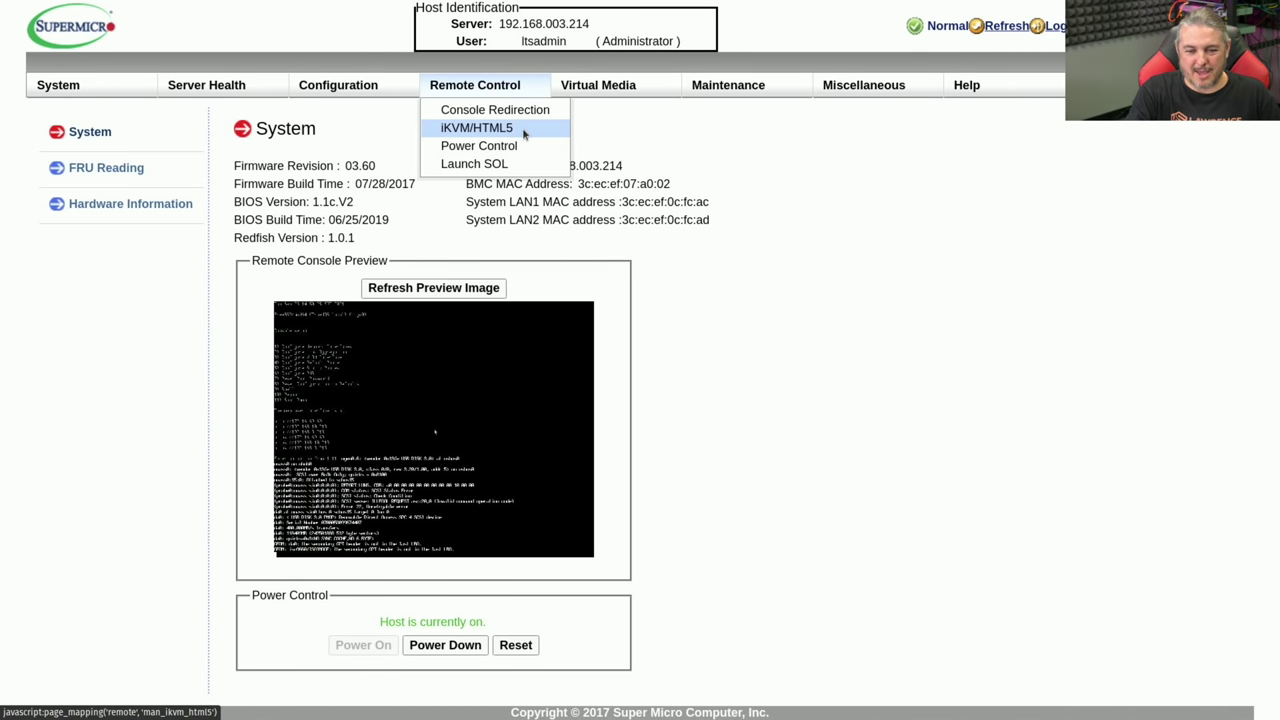
{"action": "left_click", "coordinate": [524, 134]}
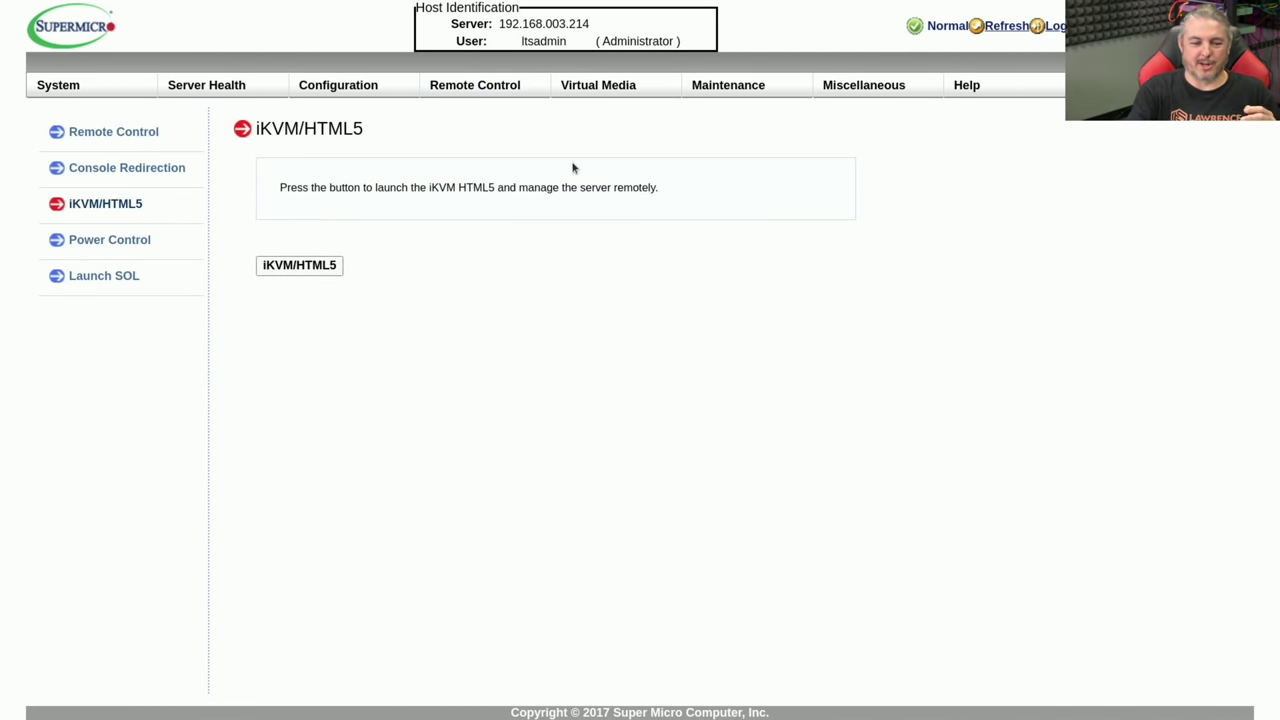
{"action": "left_click", "coordinate": [305, 266]}
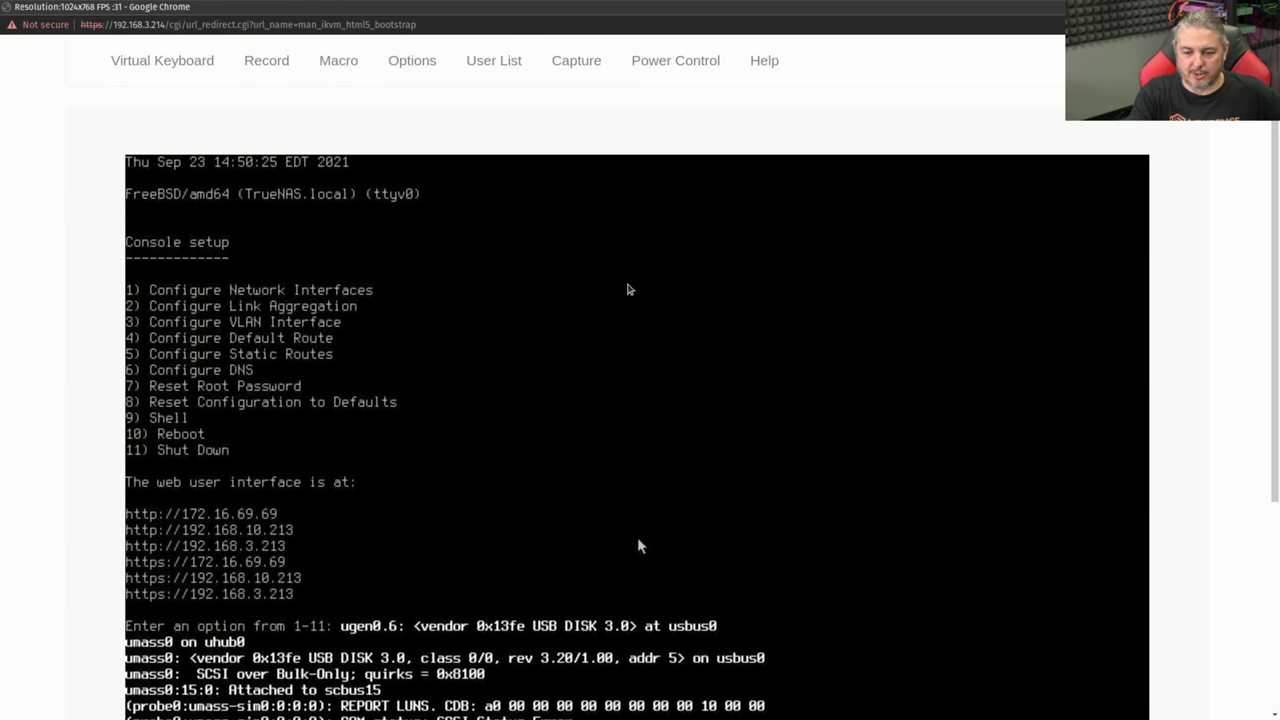
- Reboot the server with console option 10, confirming with y, to reach the 21.08-BETA.1 installer
{"action": "key", "text": "ctrl+minus"}
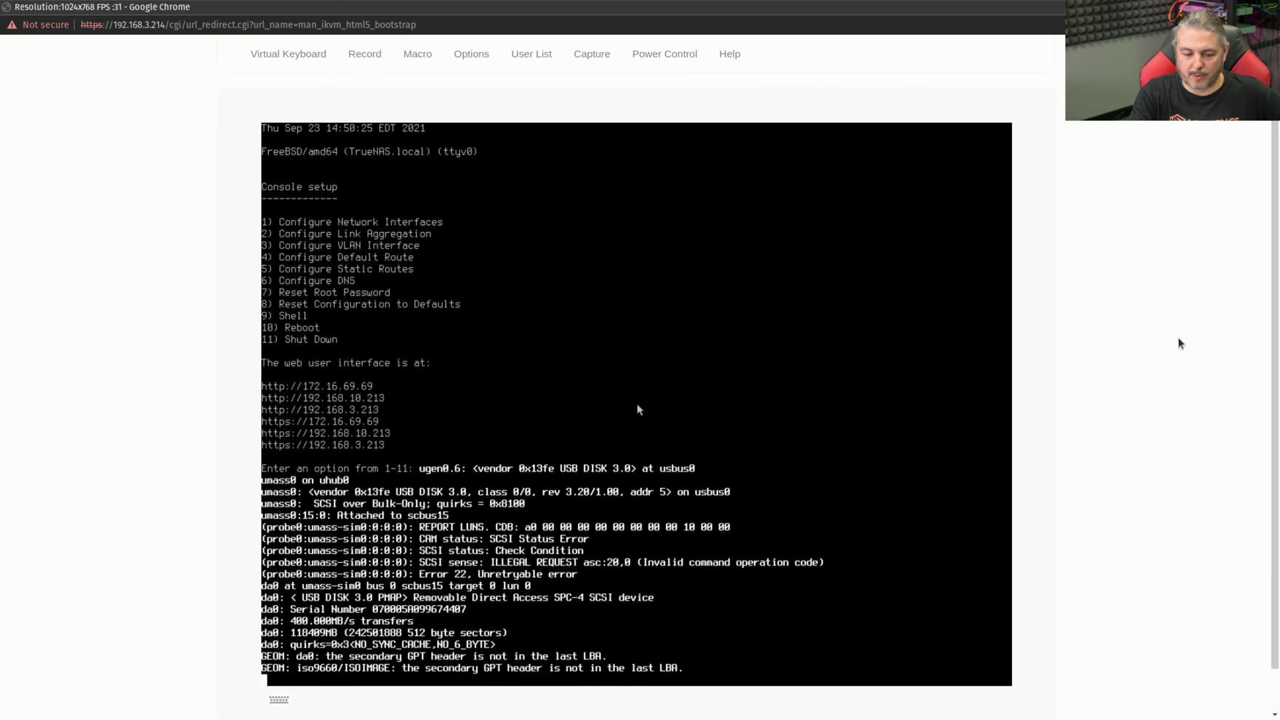
{"action": "key", "text": "Return"}
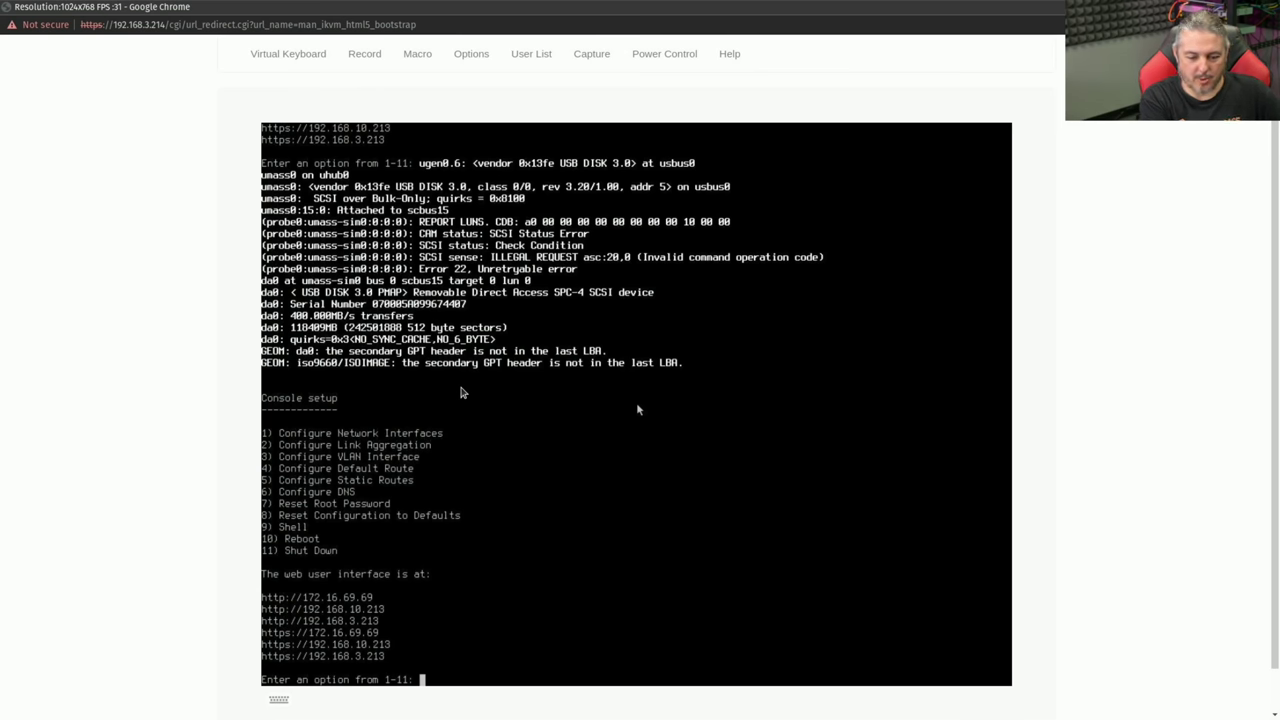
{"action": "type", "text": "10"}
{"action": "key", "text": "Return"}
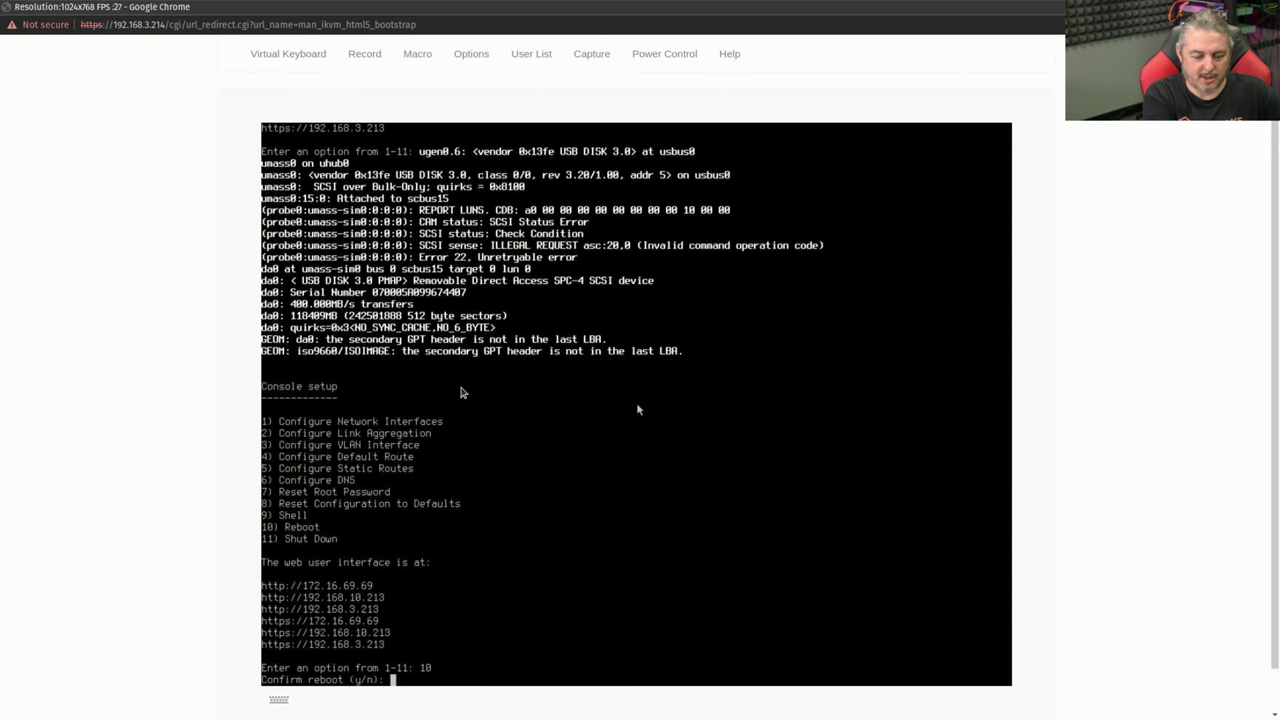
{"action": "type", "text": "y"}
{"action": "key", "text": "Return"}
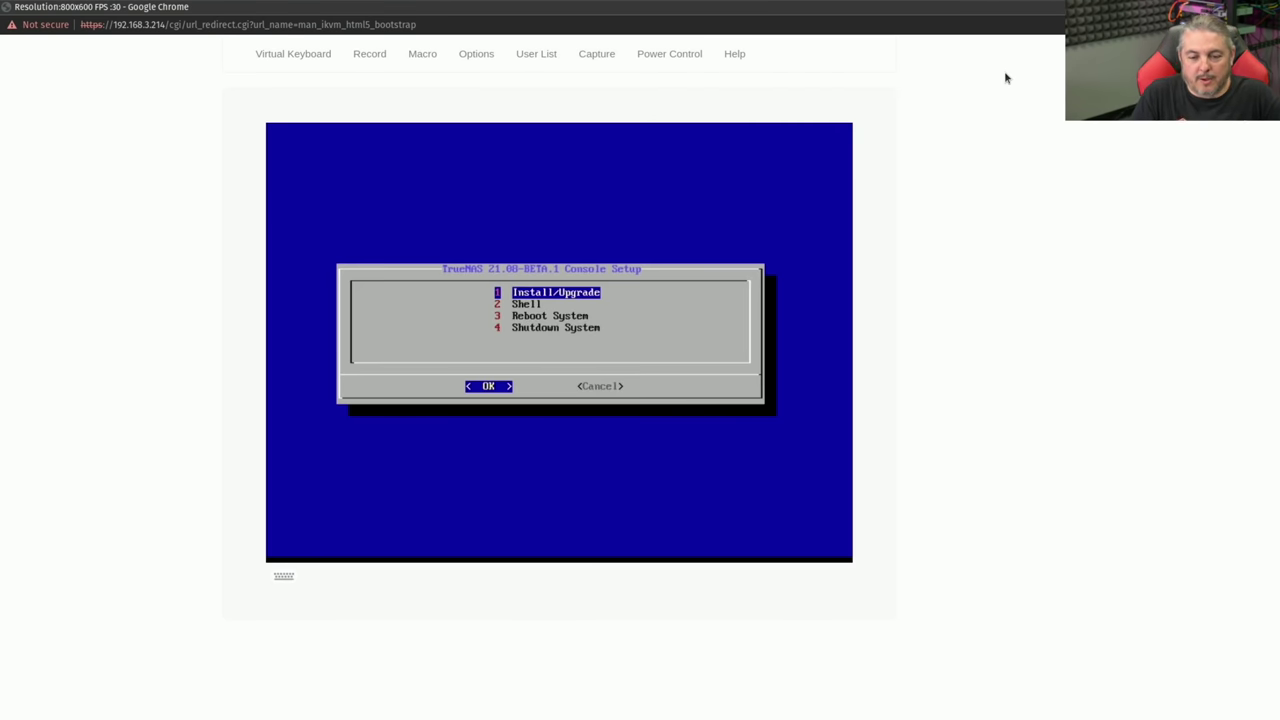
- Upgrade the existing install on the 16GB SATA Flash (sdh) into a new boot environment, acknowledging both notices
{"action": "key", "text": "Return"}
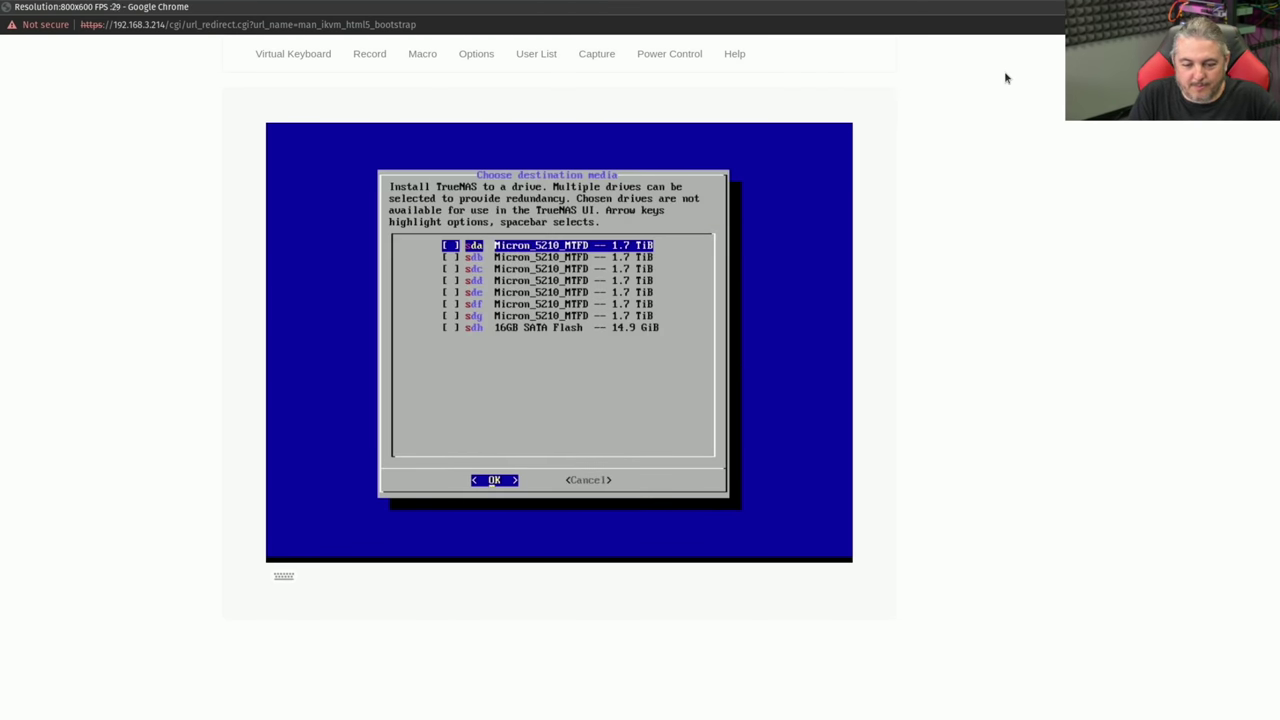
{"action": "key", "text": "Down"}
{"action": "key", "text": "Down"}
{"action": "key", "text": "Down"}
{"action": "key", "text": "Down"}
{"action": "key", "text": "Down"}
{"action": "key", "text": "Down"}
{"action": "key", "text": "Down"}
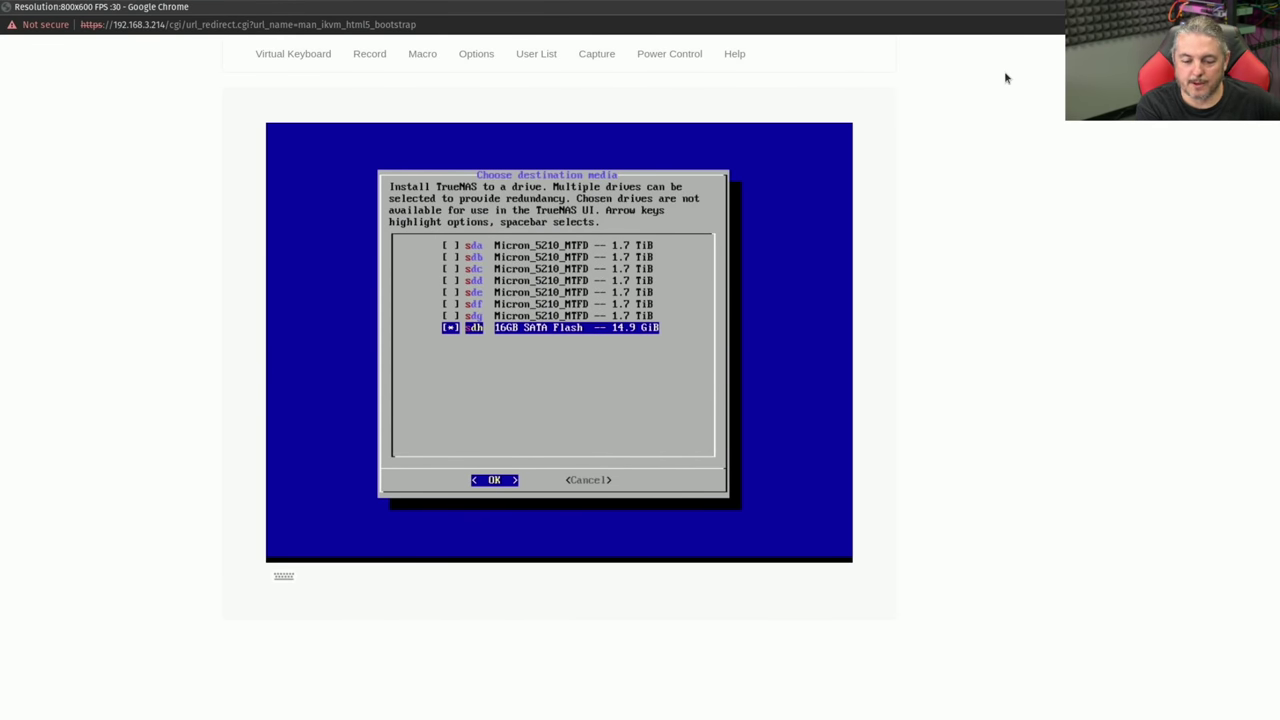
{"action": "key", "text": "Return"}
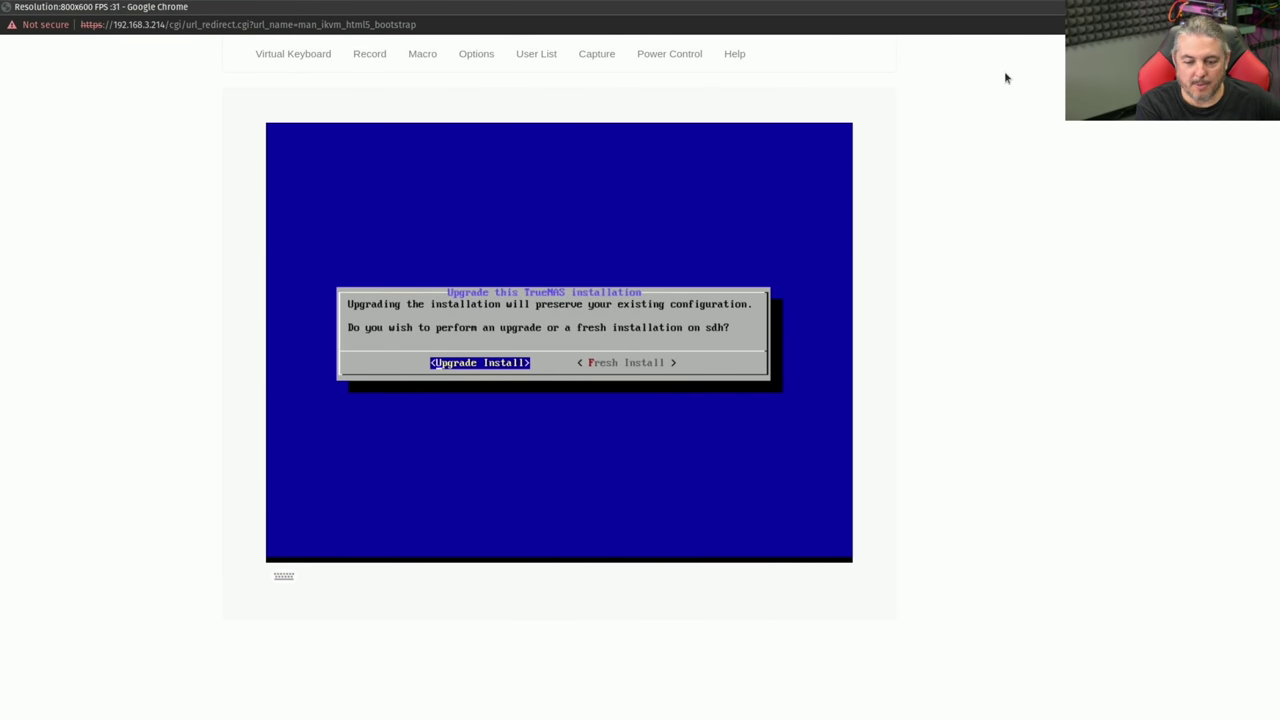
{"action": "key", "text": "Right"}
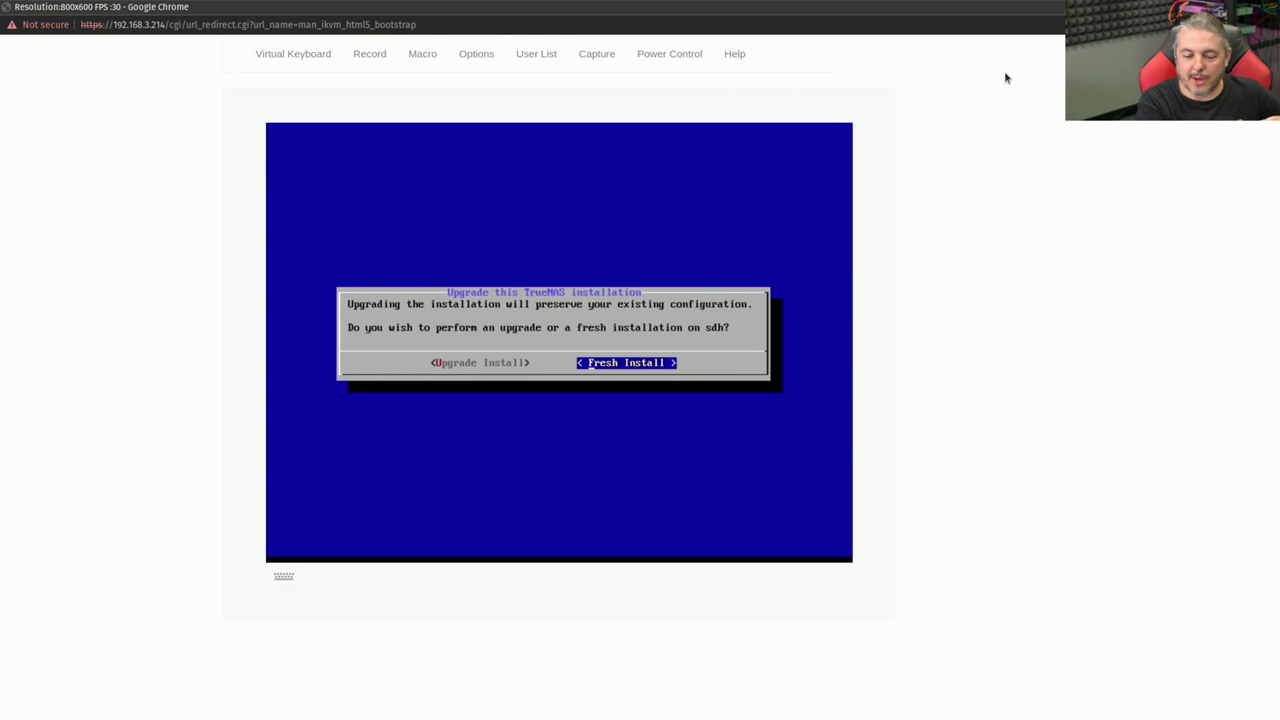
{"action": "key", "text": "Left"}
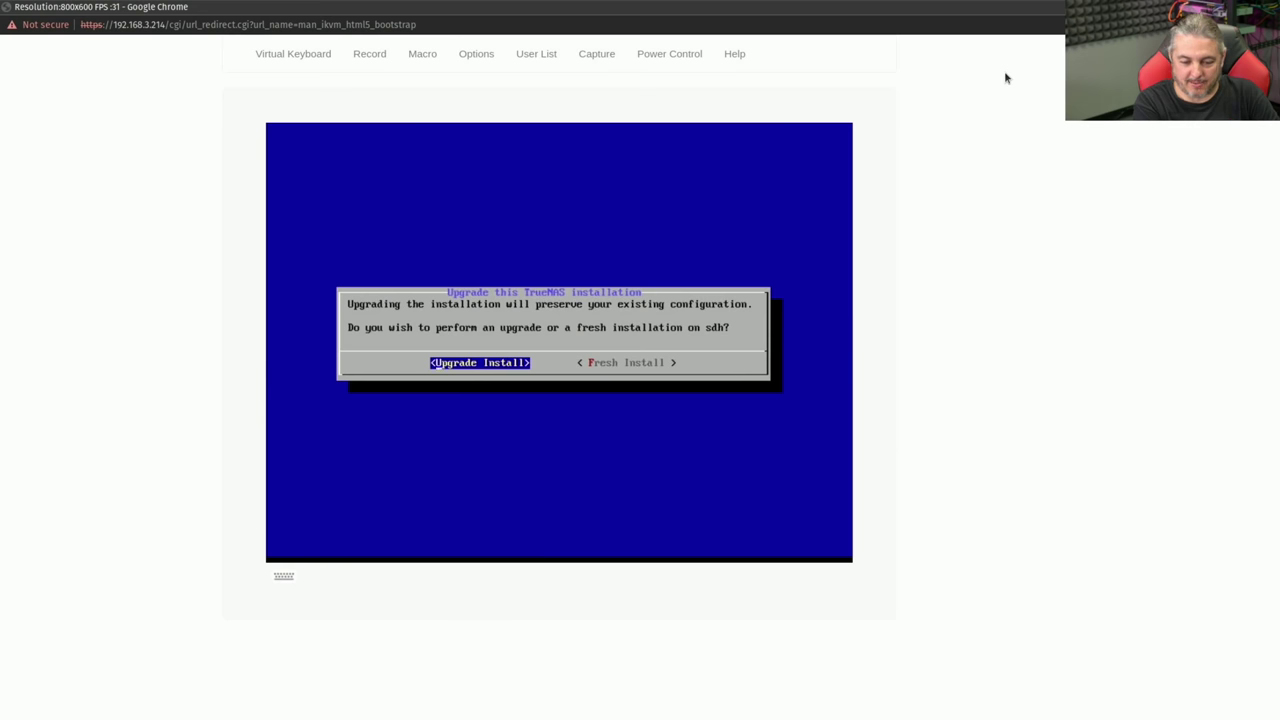
{"action": "key", "text": "Return"}
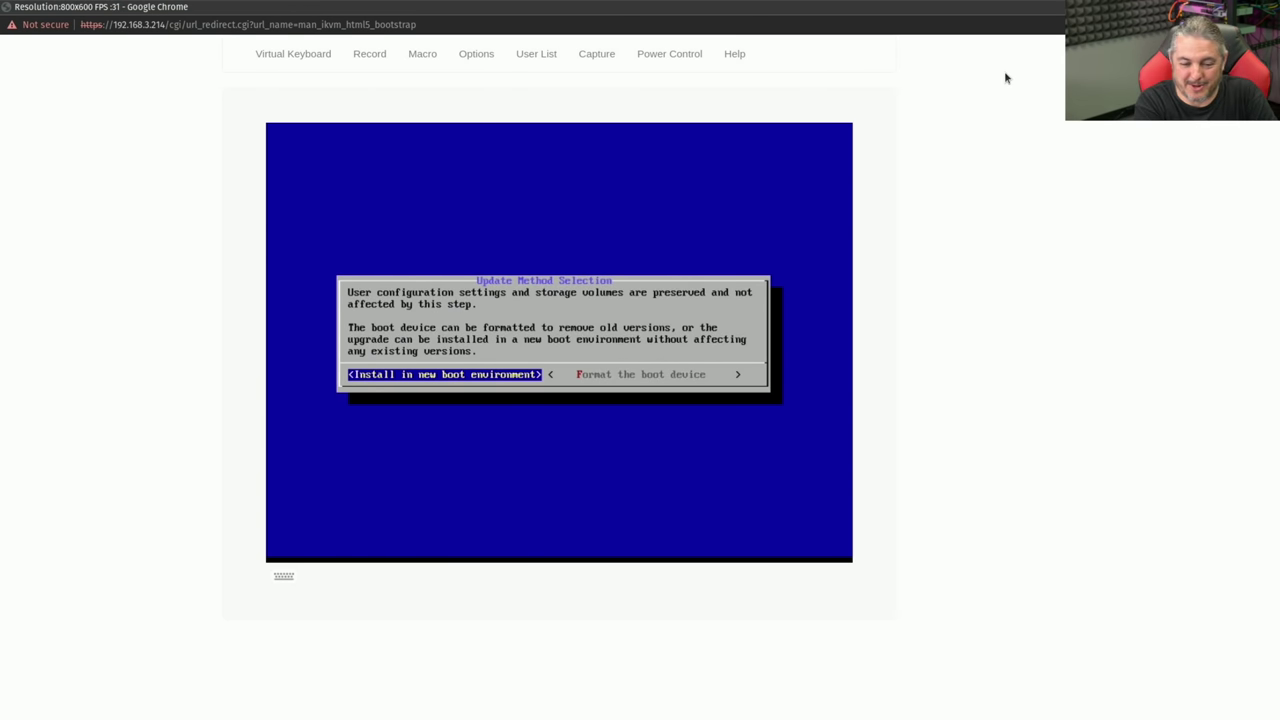
{"action": "key", "text": "Return"}
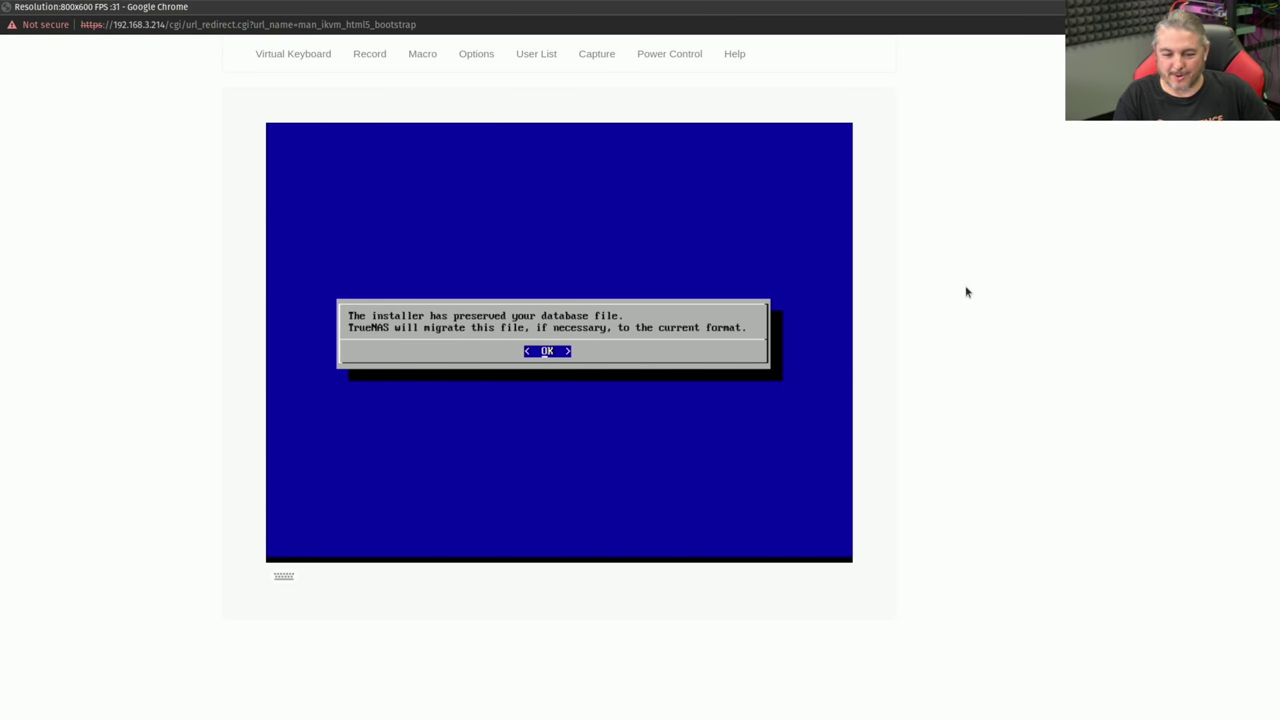
{"action": "key", "text": "Return"}
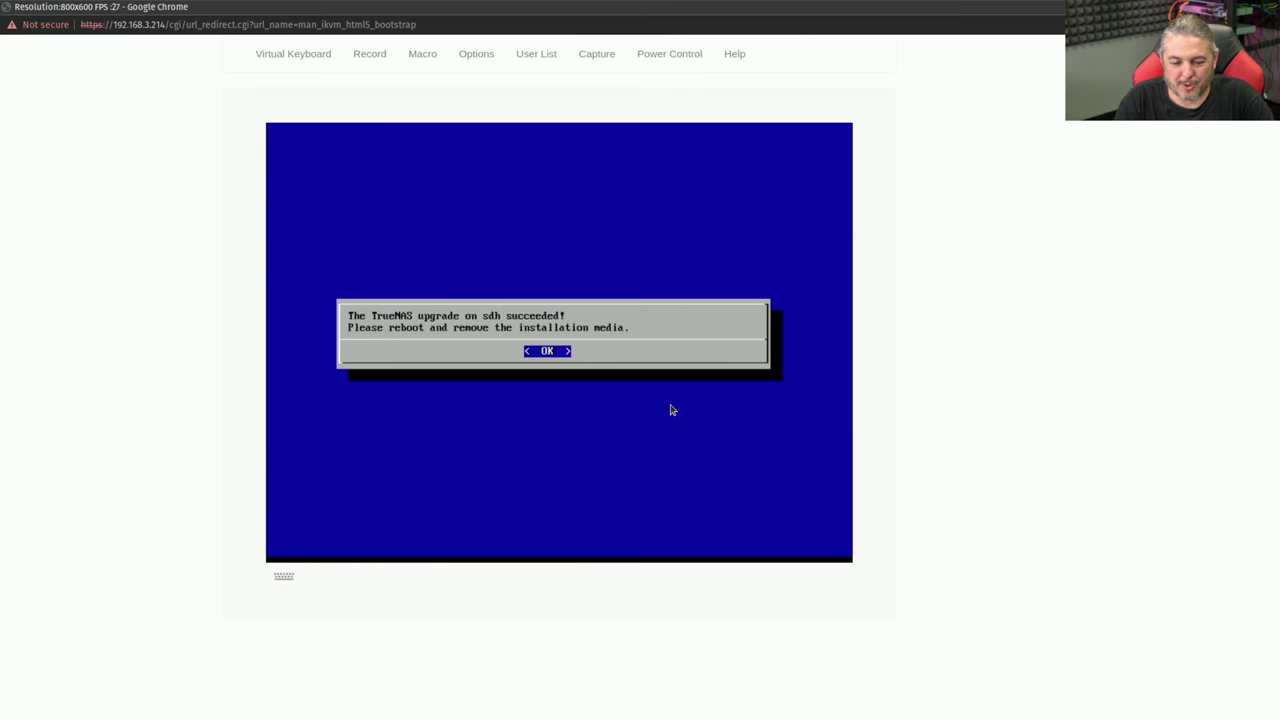
{"action": "key", "text": "Return"}
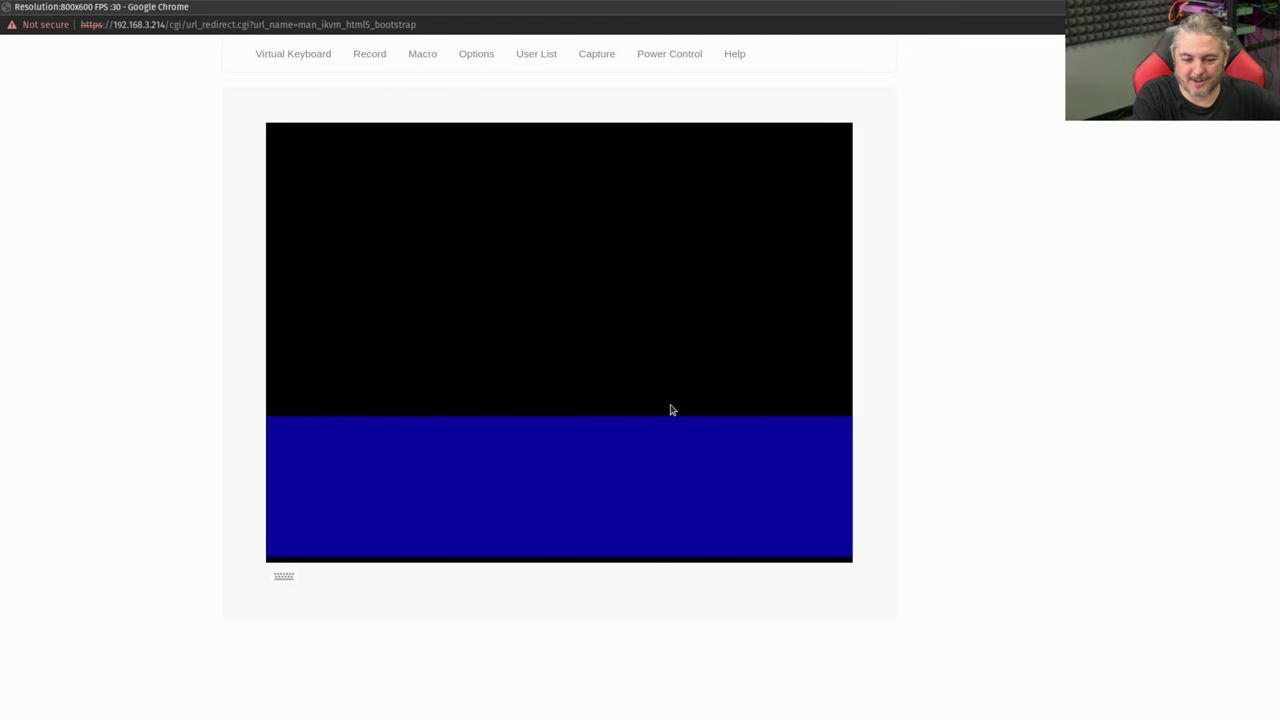
- Reboot into TrueNAS SCALE via Console Setup option 3 and sign in to the web dashboard
{"action": "key", "text": "Down"}
{"action": "key", "text": "Down"}
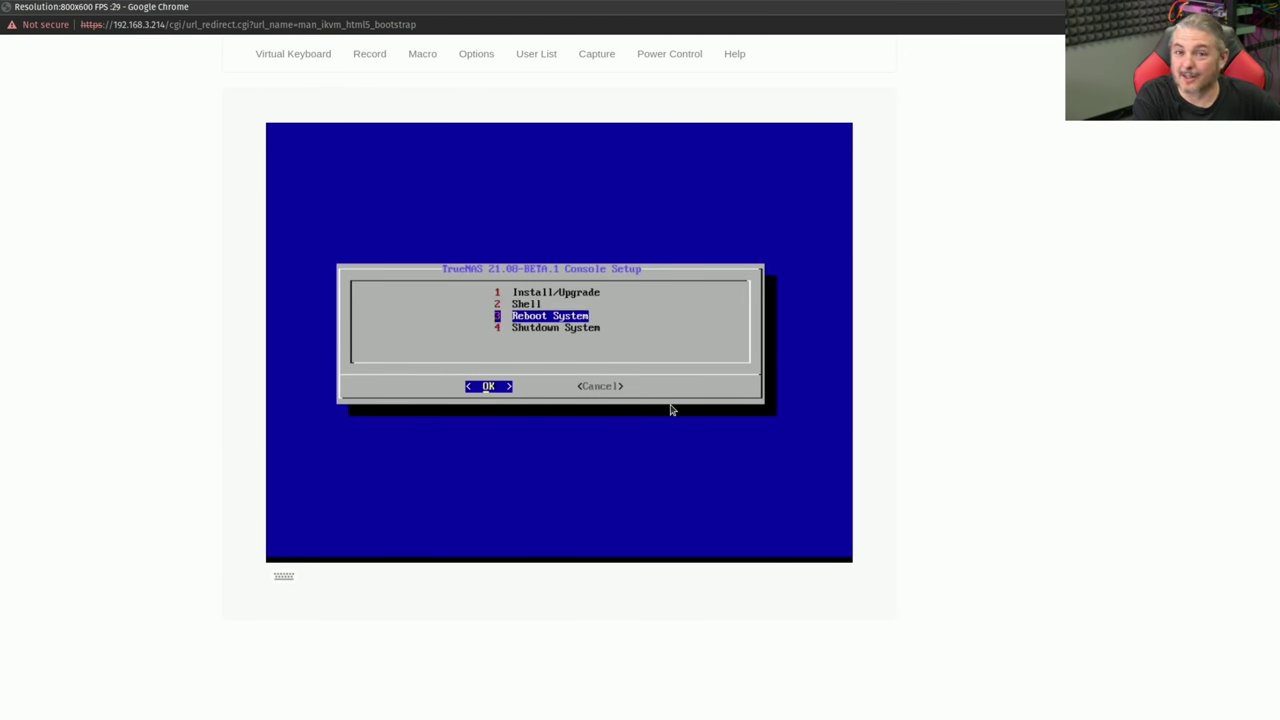
{"action": "key", "text": "Return"}
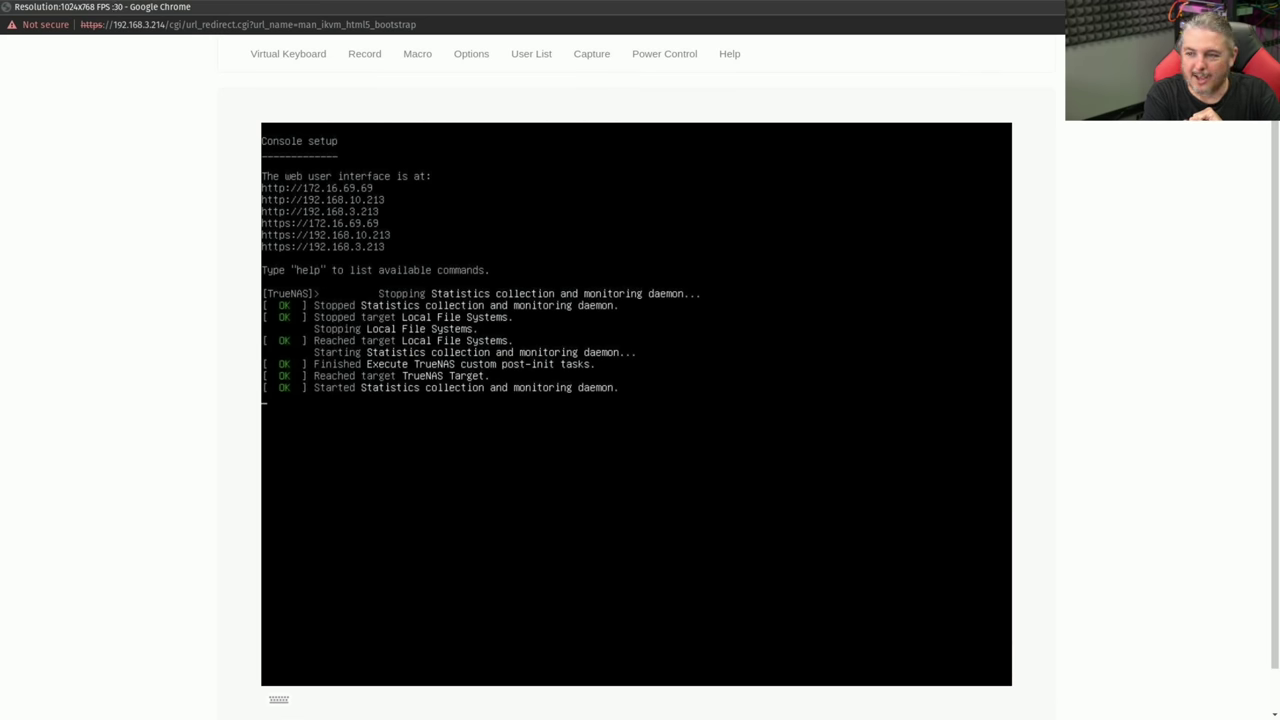
{"action": "key", "text": "Return"}
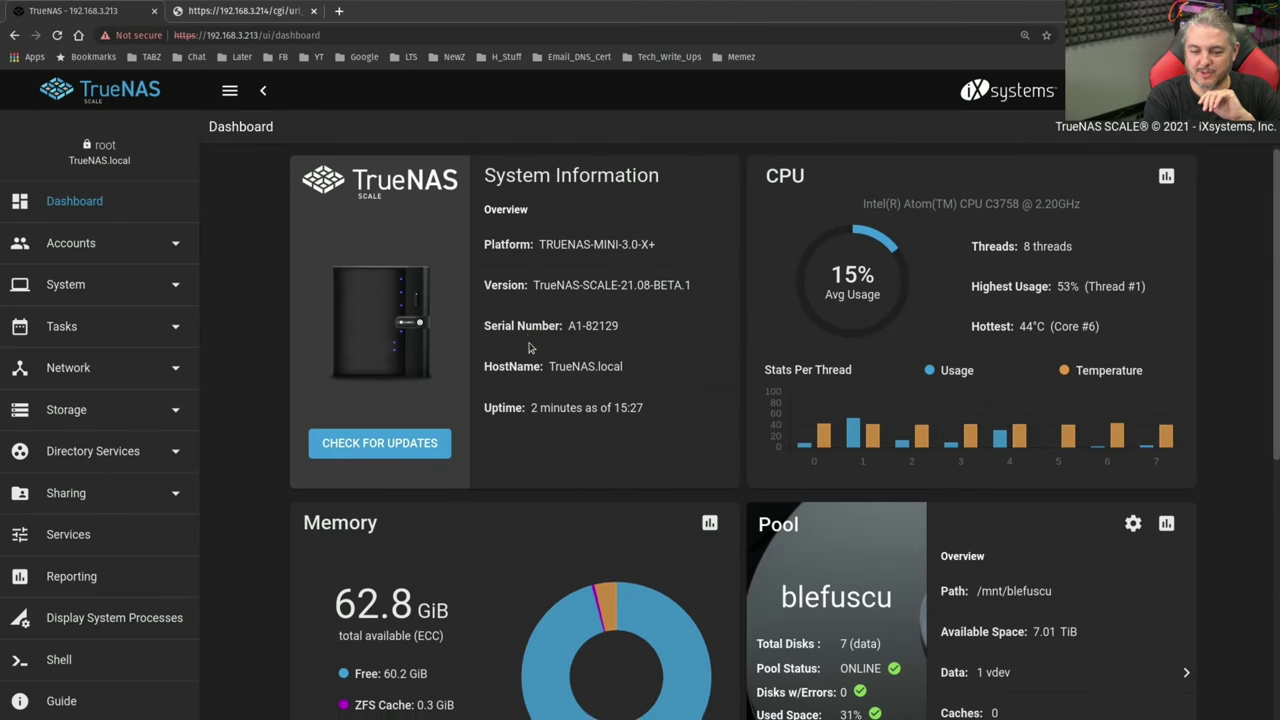
- View the blefuscu pool and its migrated datasets under Storage > Pools
{"action": "scroll", "coordinate": [530, 348], "scroll_direction": "down", "scroll_amount": 3}
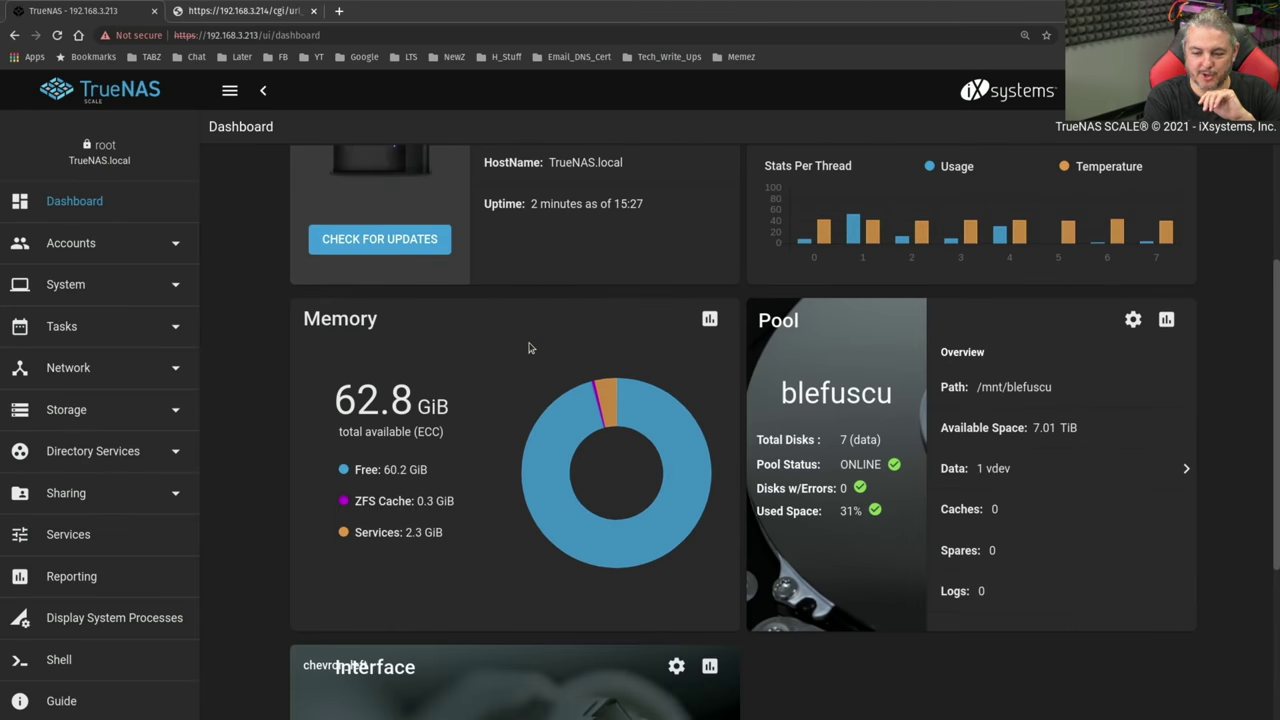
{"action": "left_click", "coordinate": [66, 410]}
{"action": "left_click", "coordinate": [60, 452]}
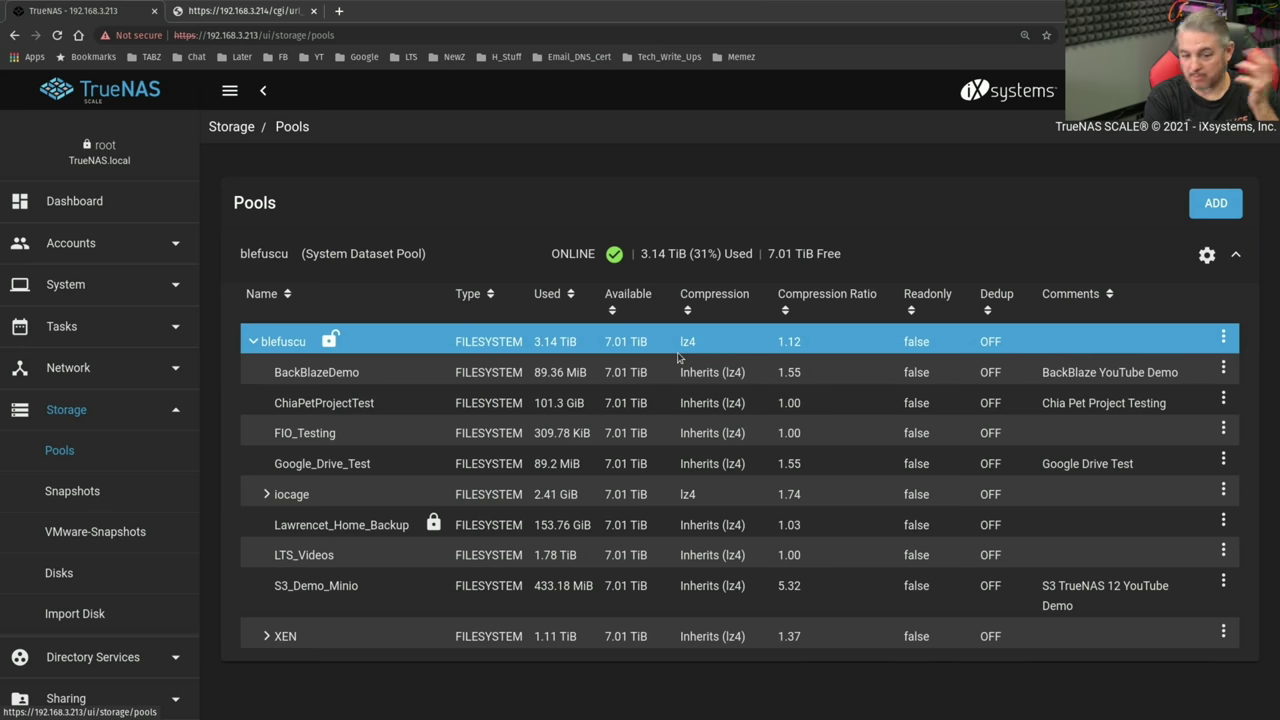
{"action": "scroll", "coordinate": [112, 538], "scroll_direction": "down", "scroll_amount": 2}
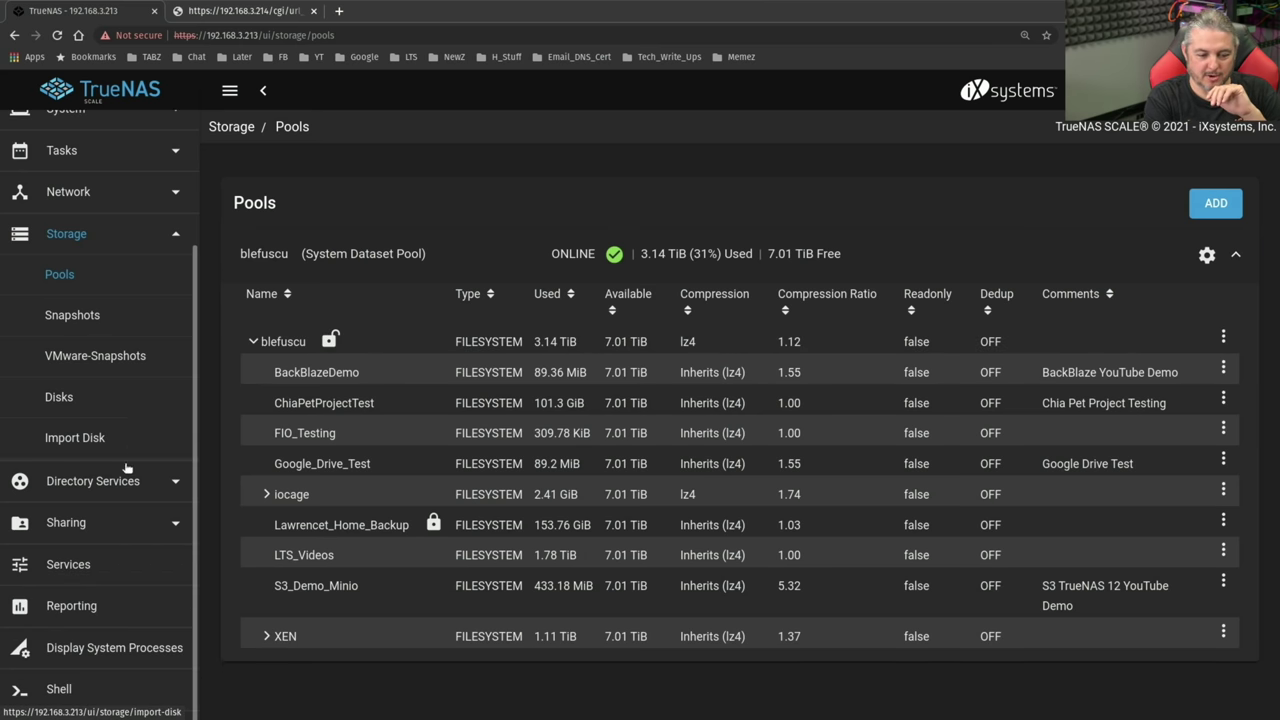
{"action": "left_click", "coordinate": [112, 538]}
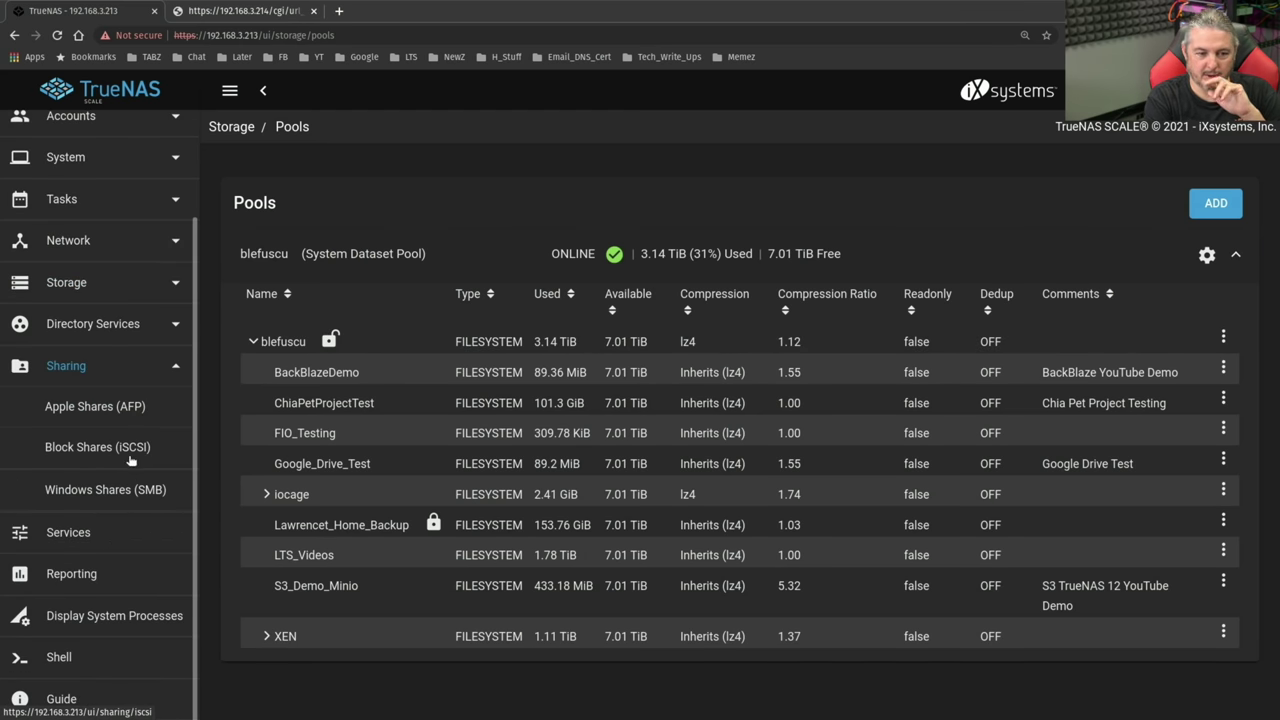
- Check the Windows Shares (SMB) list for the five migrated shares, with XEN_Lab_Backups disabled
{"action": "left_click", "coordinate": [105, 490]}
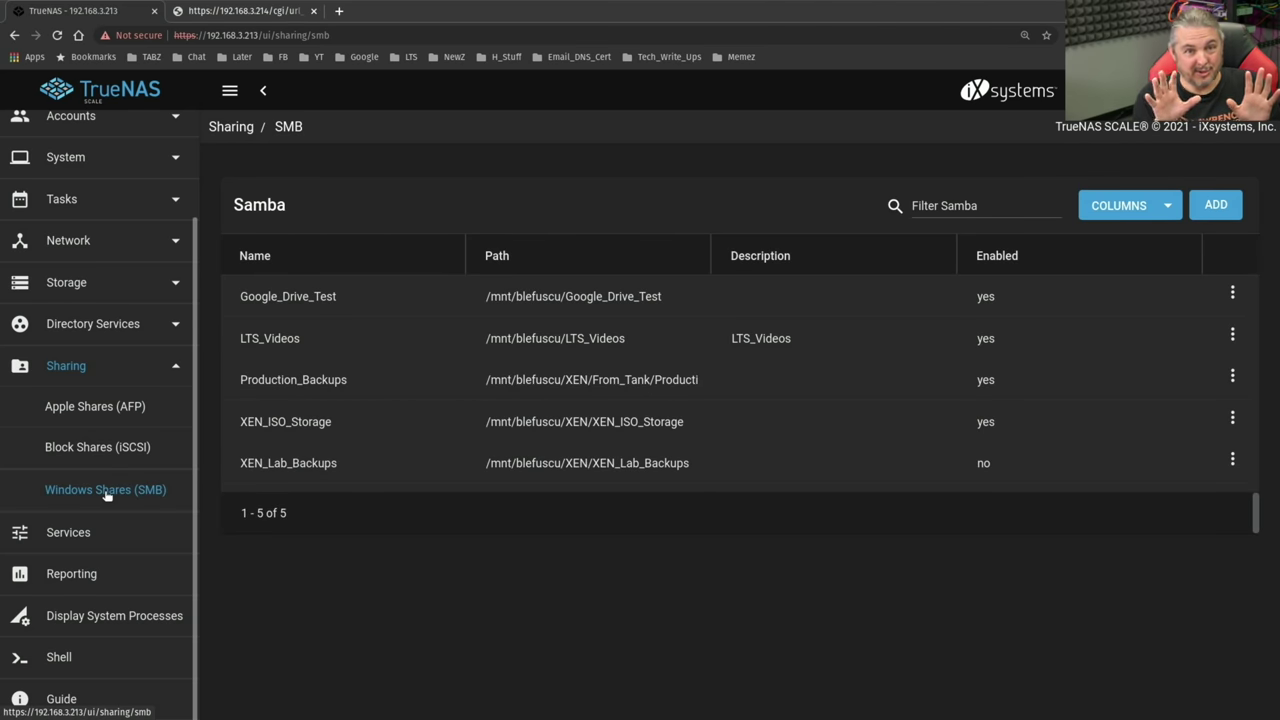
{"action": "scroll", "coordinate": [107, 495], "scroll_direction": "up", "scroll_amount": 3}
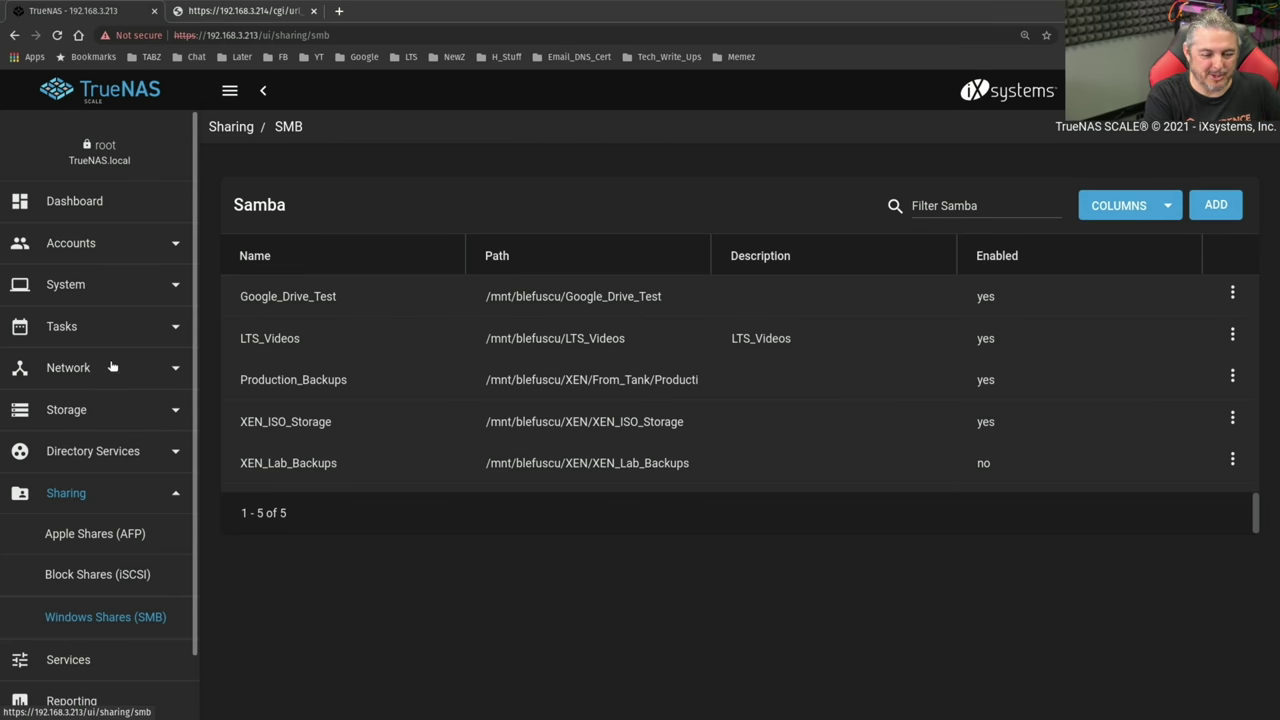
{"action": "left_click", "coordinate": [87, 409]}
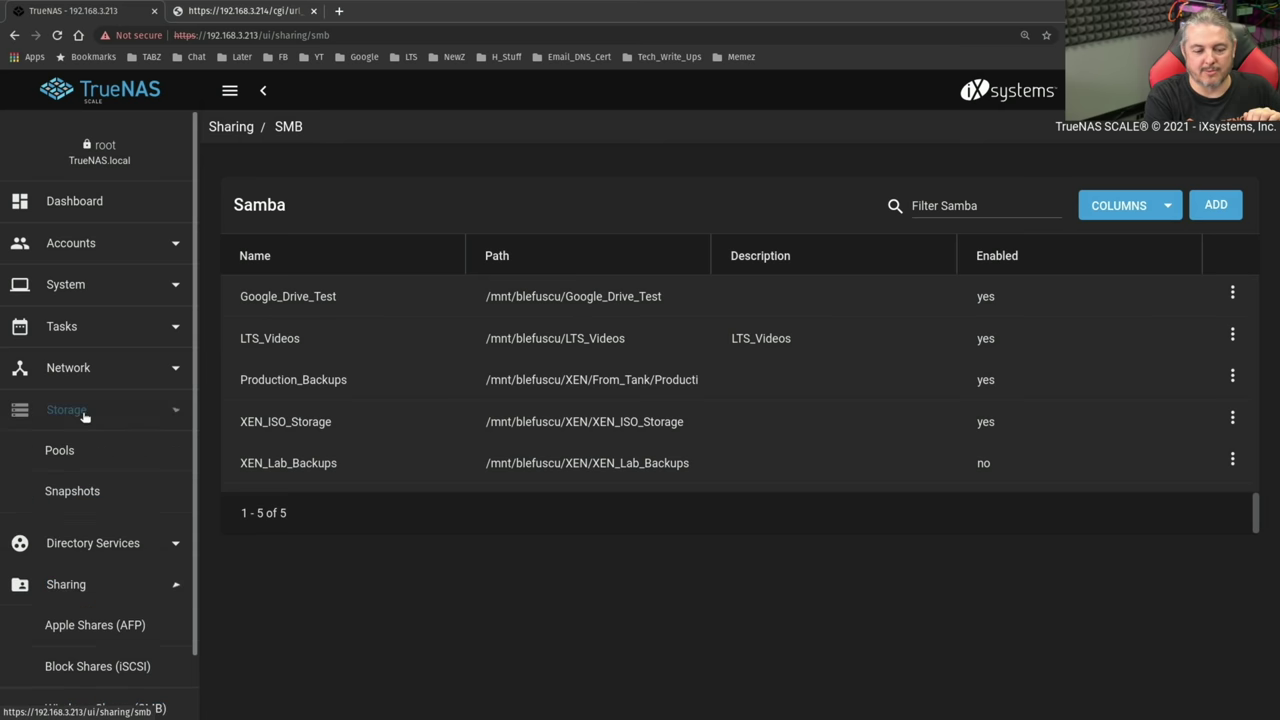
- Unlock the Lawrencet_Home_Backup dataset with its pasted passphrase and return to the pools list
{"action": "left_click", "coordinate": [82, 452]}
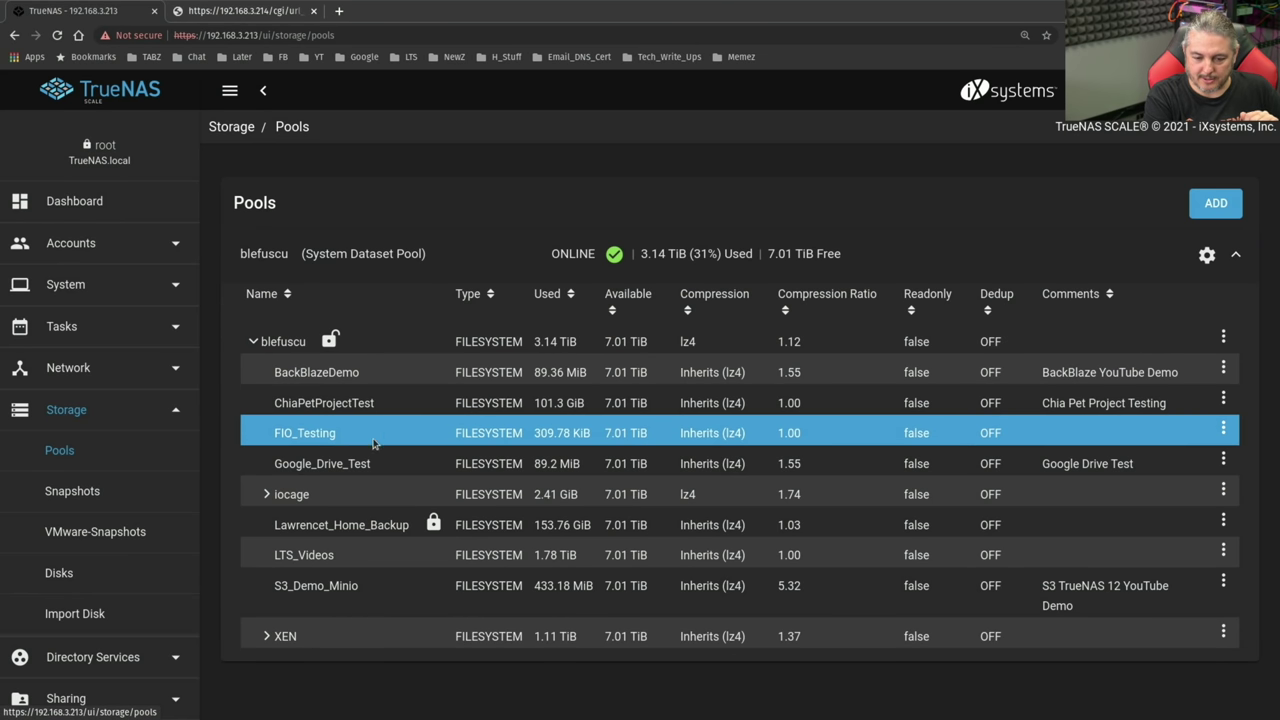
{"action": "left_click", "coordinate": [1223, 520]}
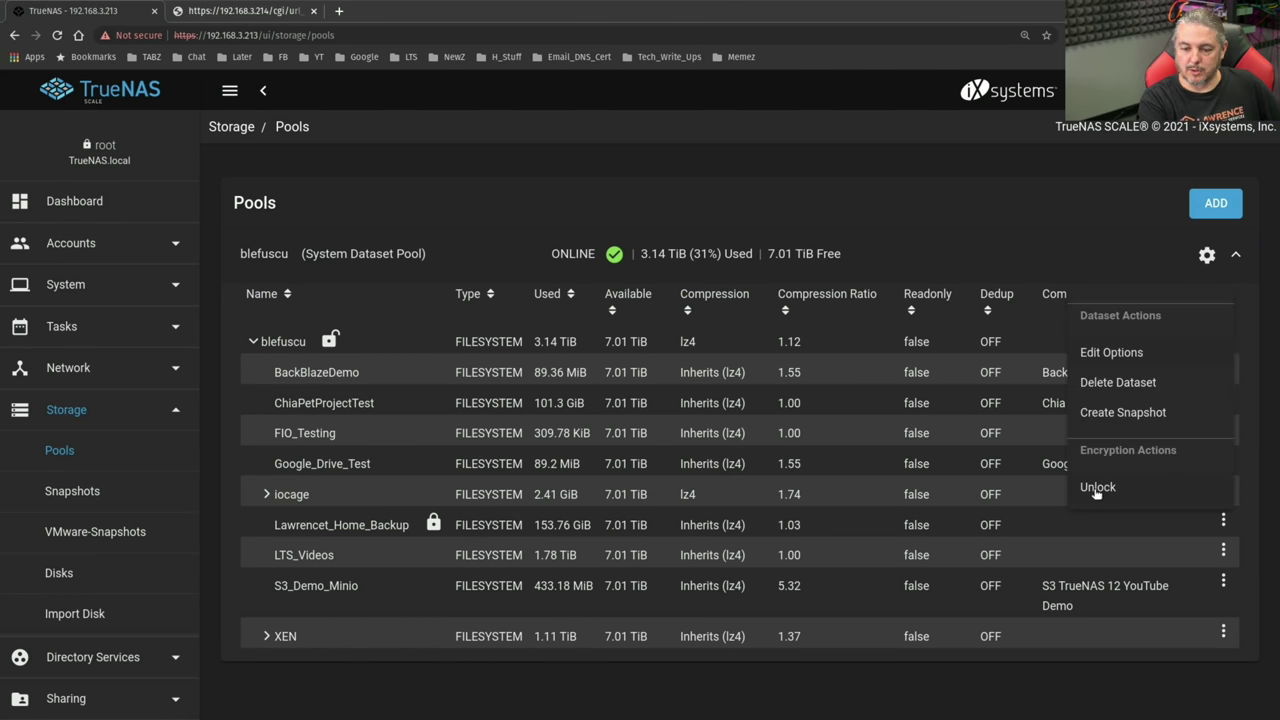
{"action": "left_click", "coordinate": [1099, 486]}
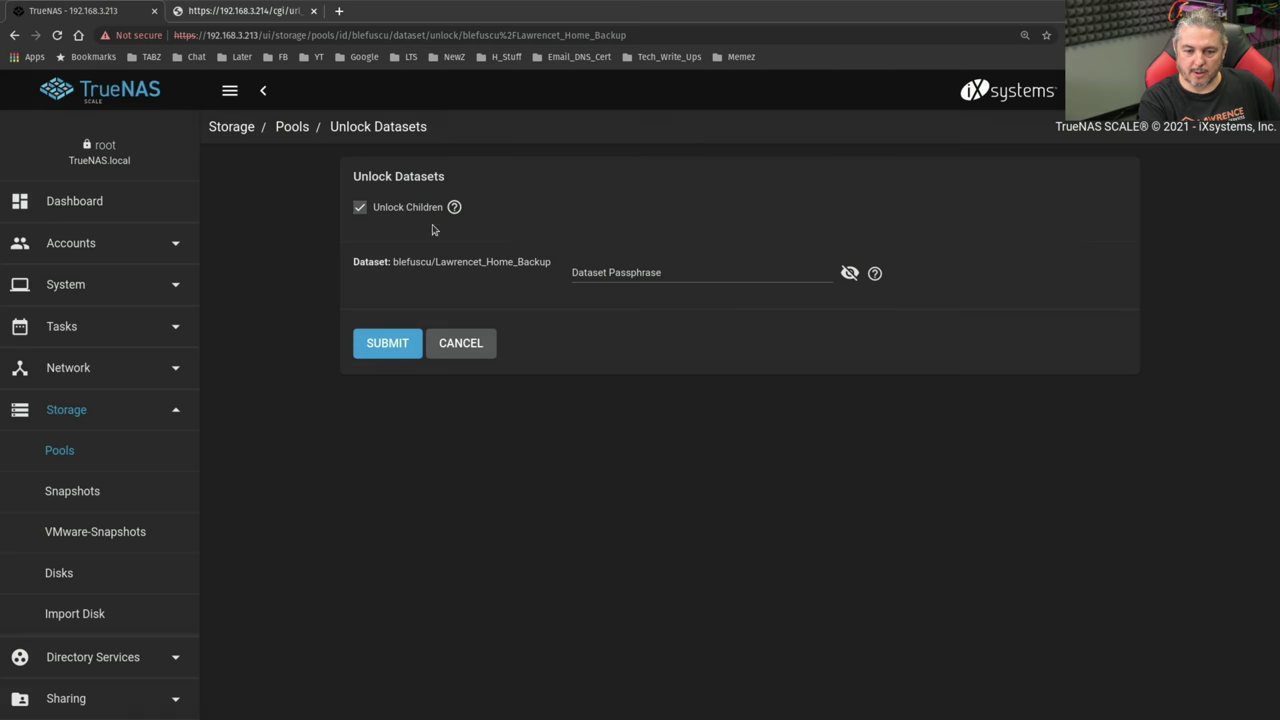
{"action": "left_click", "coordinate": [730, 269]}
{"action": "key", "text": "ctrl+v"}
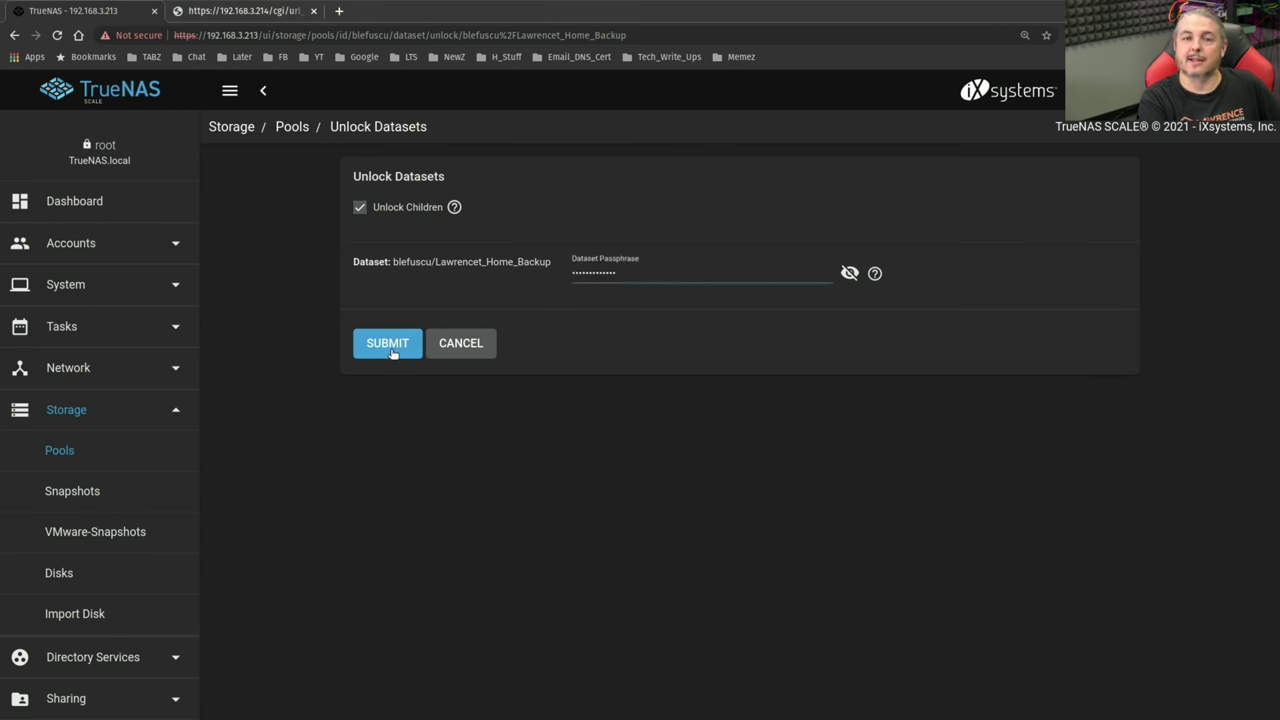
{"action": "left_click", "coordinate": [388, 343]}
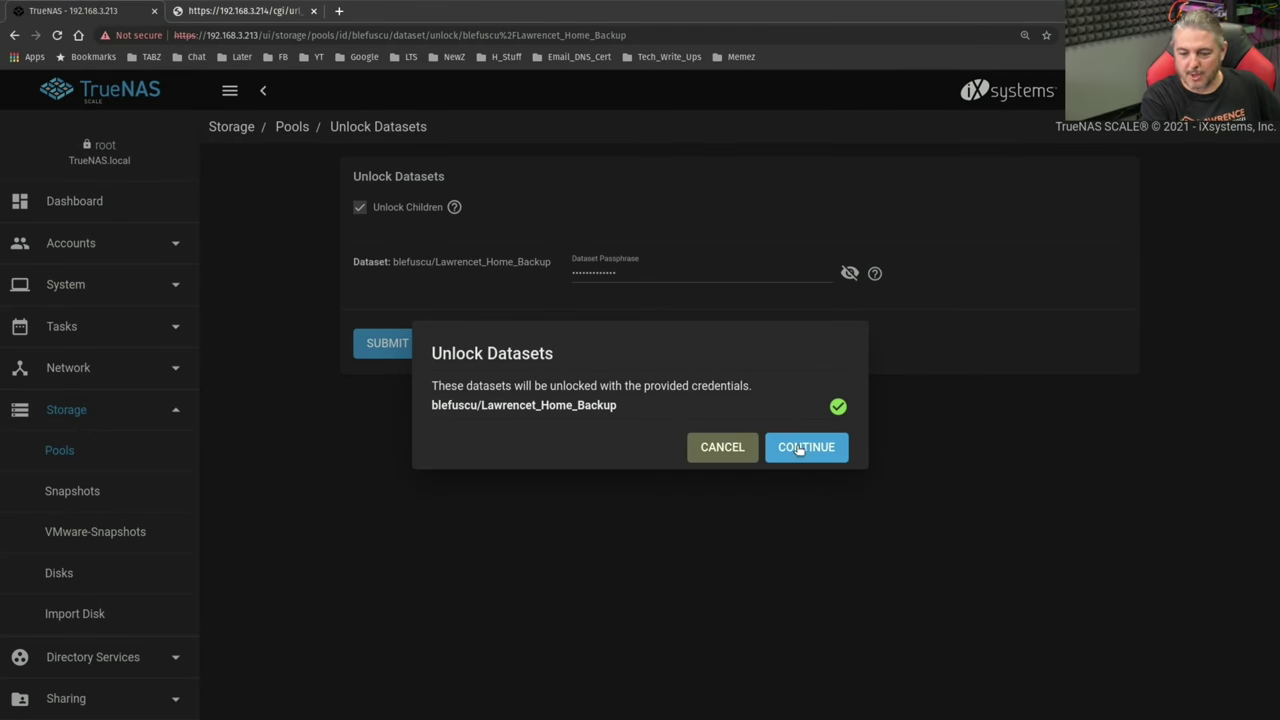
{"action": "left_click", "coordinate": [798, 451]}
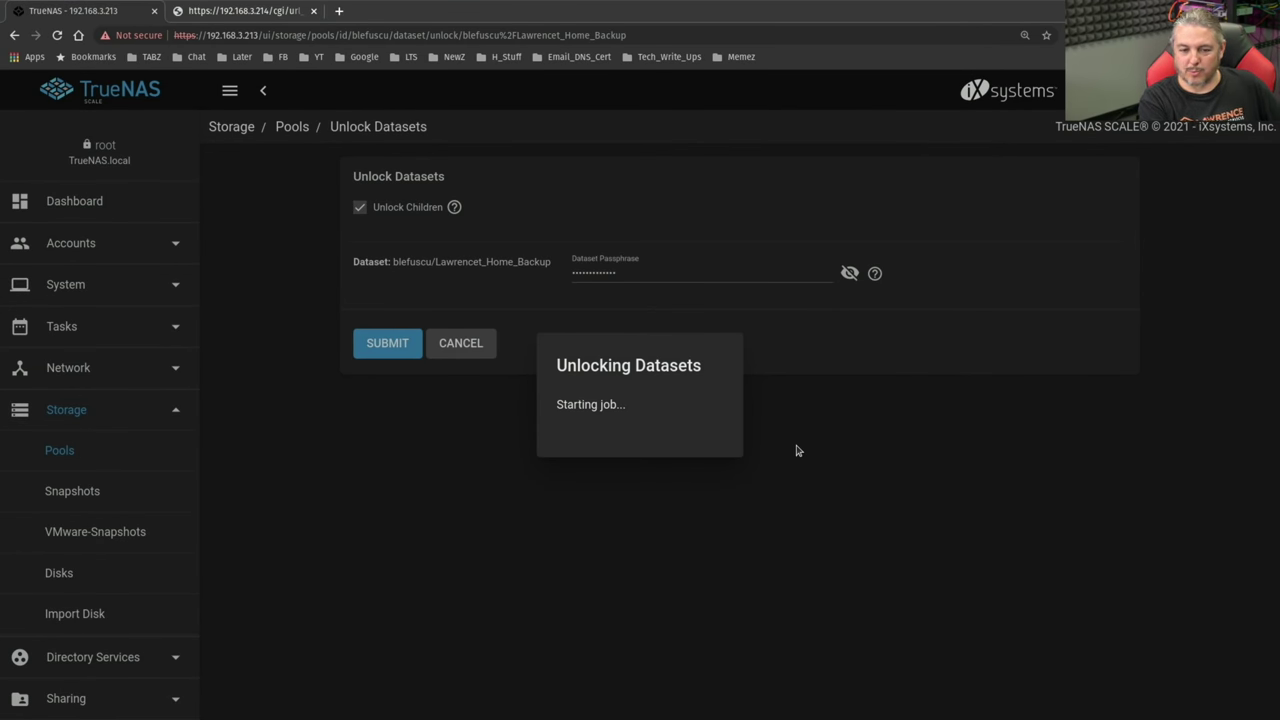
{"action": "left_click", "coordinate": [799, 449]}
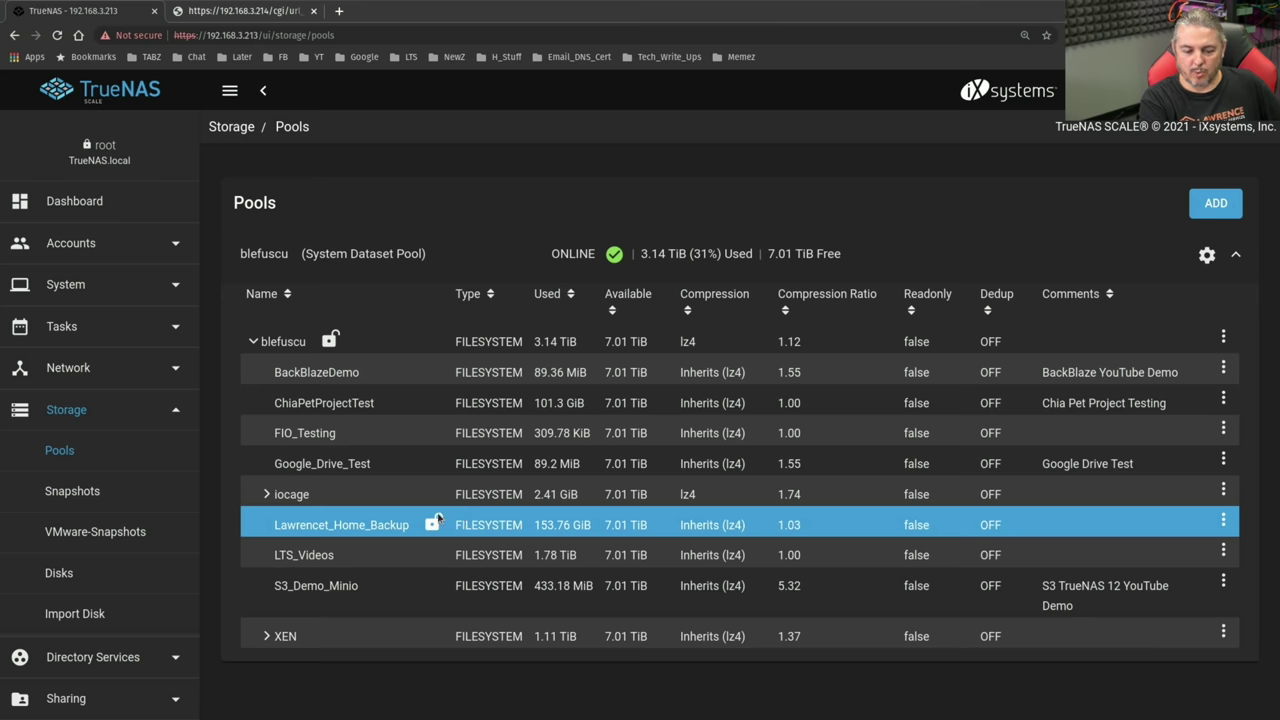
- Unlock blefuscu/XEN/From_Tank and its child datasets with the pasted passphrase, back on the pools list
{"action": "left_click", "coordinate": [266, 636]}
{"action": "scroll", "coordinate": [750, 500], "scroll_direction": "down", "scroll_amount": 2}
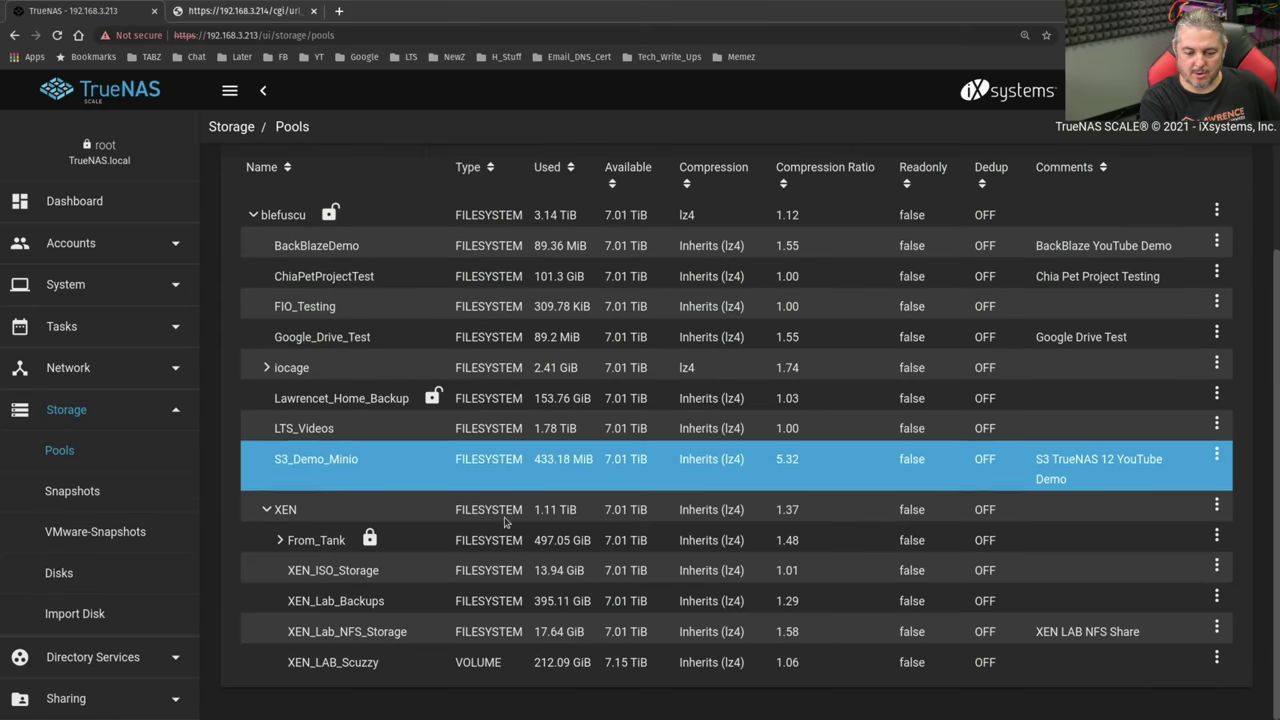
{"action": "left_click", "coordinate": [1216, 538]}
{"action": "left_click", "coordinate": [1119, 503]}
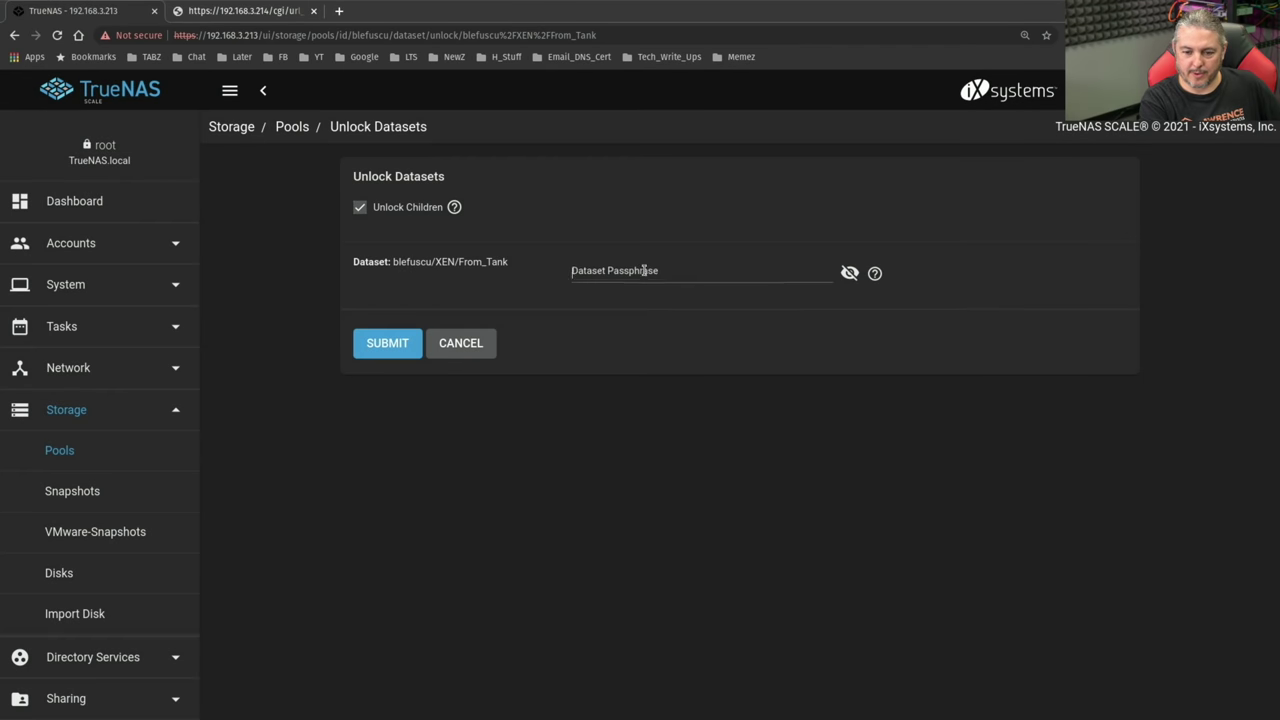
{"action": "left_click", "coordinate": [648, 270]}
{"action": "key", "text": "ctrl+v"}
{"action": "left_click", "coordinate": [398, 343]}
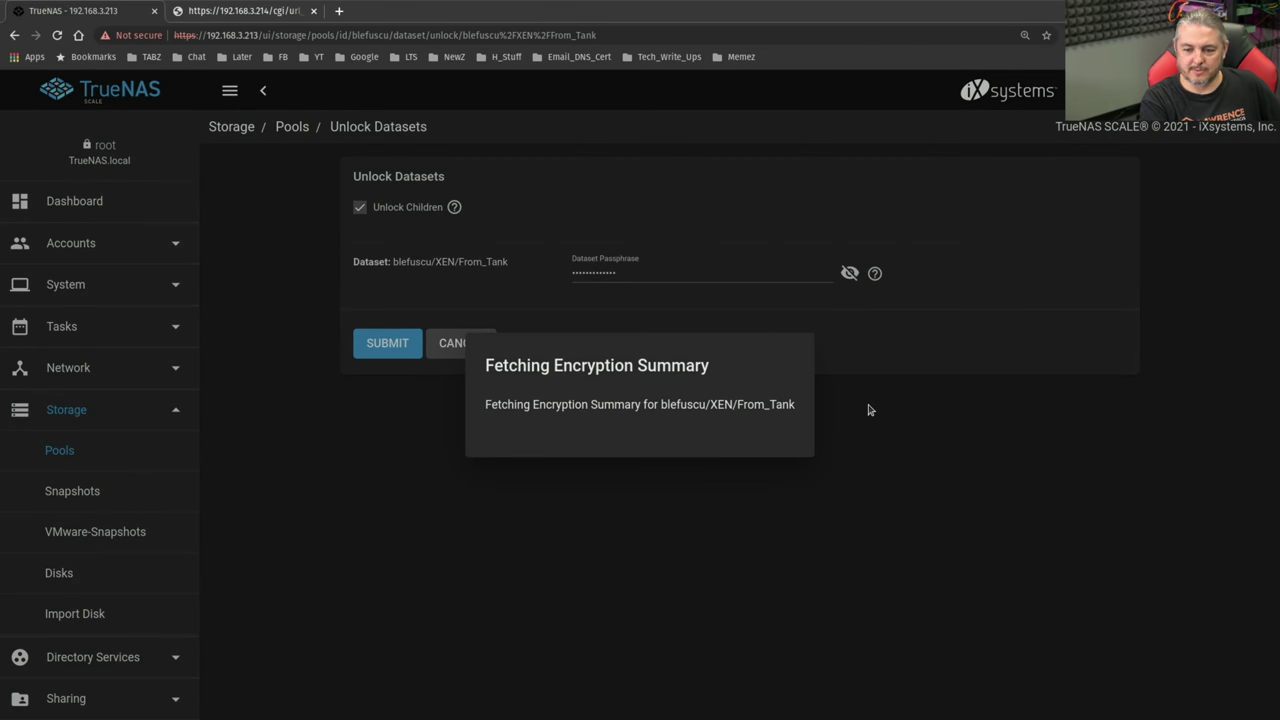
{"action": "left_click", "coordinate": [836, 453]}
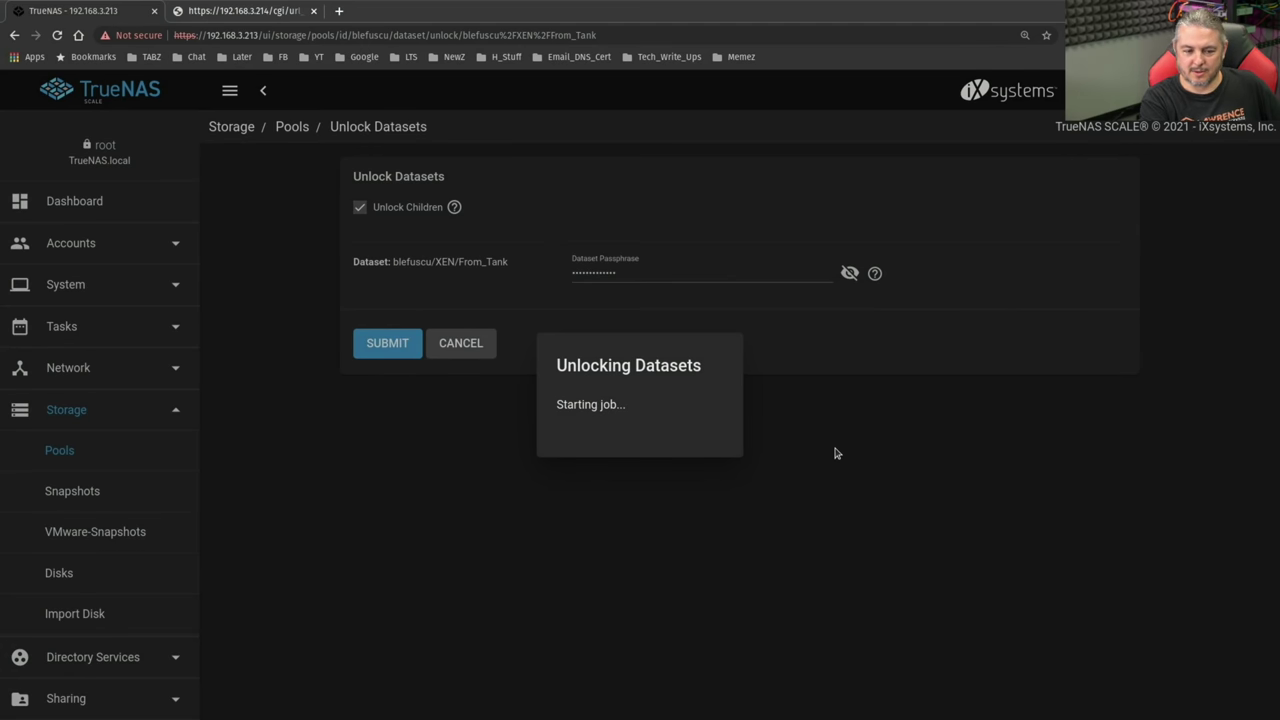
{"action": "left_click", "coordinate": [836, 453]}
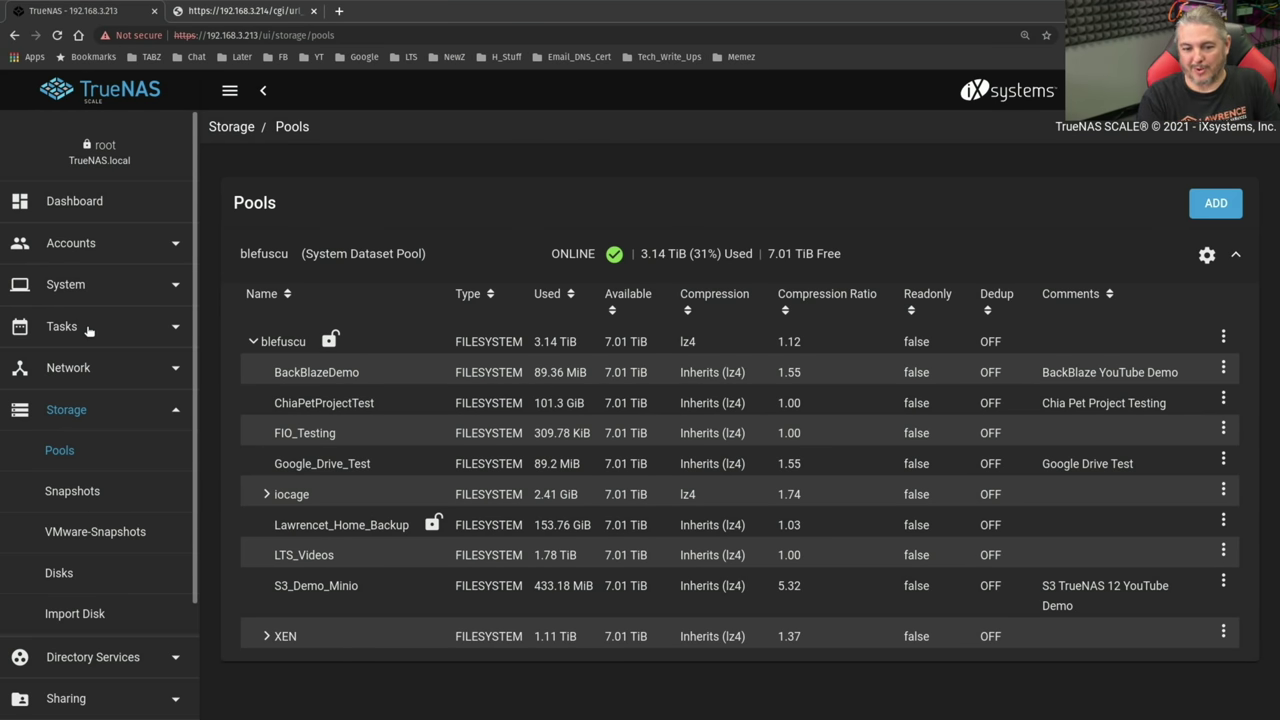
{"action": "left_click", "coordinate": [263, 560]}
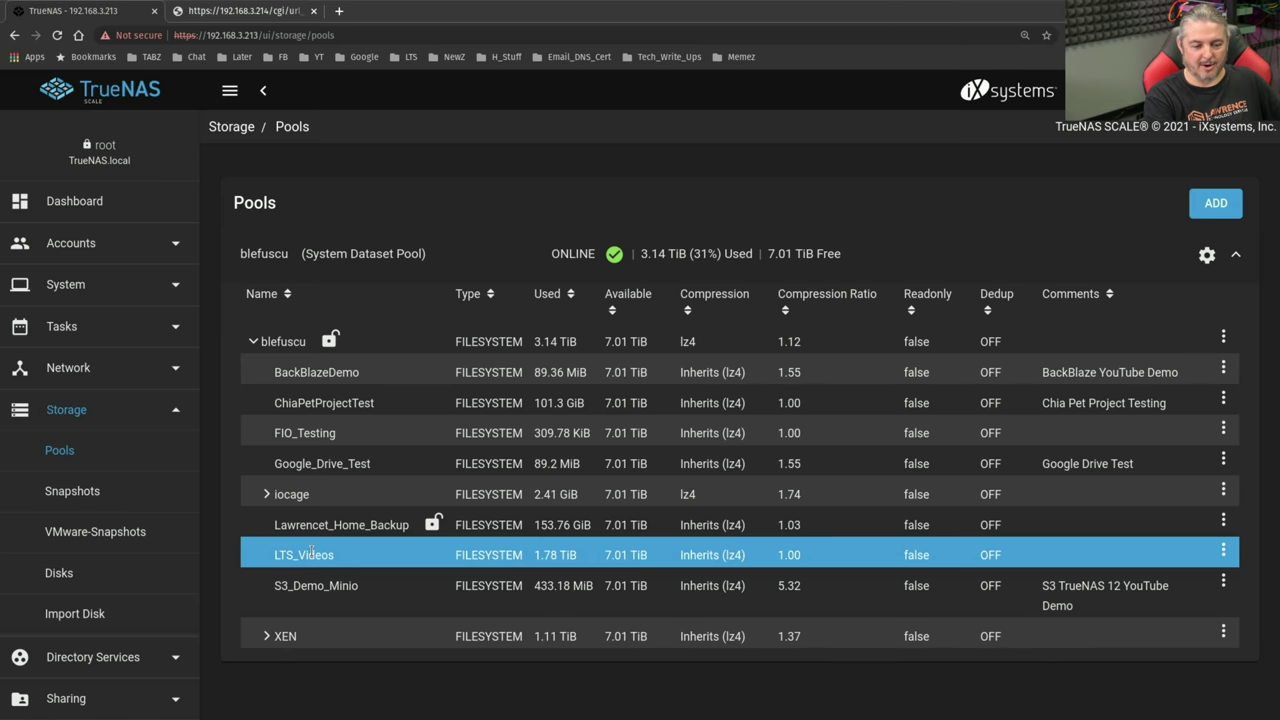
- Open the Windows (SMB) shares list and select the LTS_Videos path /mnt/blefuscu/LTS_Videos
{"action": "scroll", "coordinate": [98, 505], "scroll_direction": "down", "scroll_amount": 3}
{"action": "left_click", "coordinate": [98, 495]}
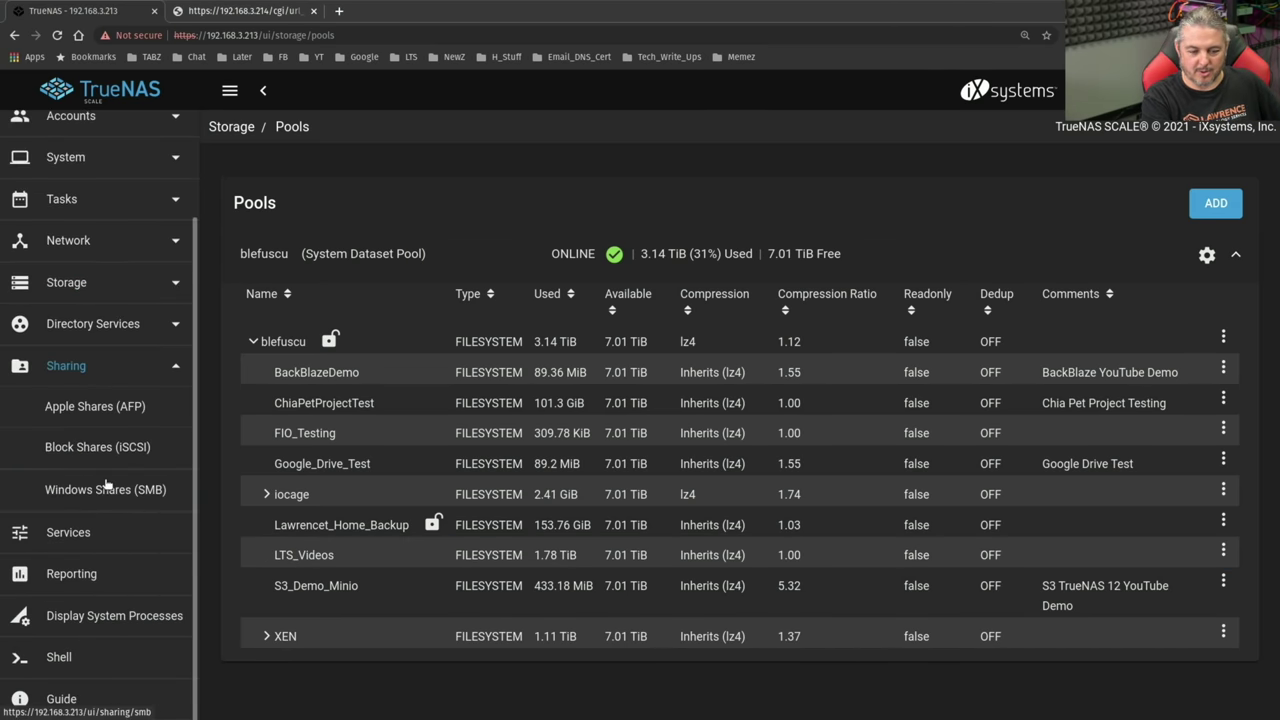
{"action": "left_click", "coordinate": [107, 487]}
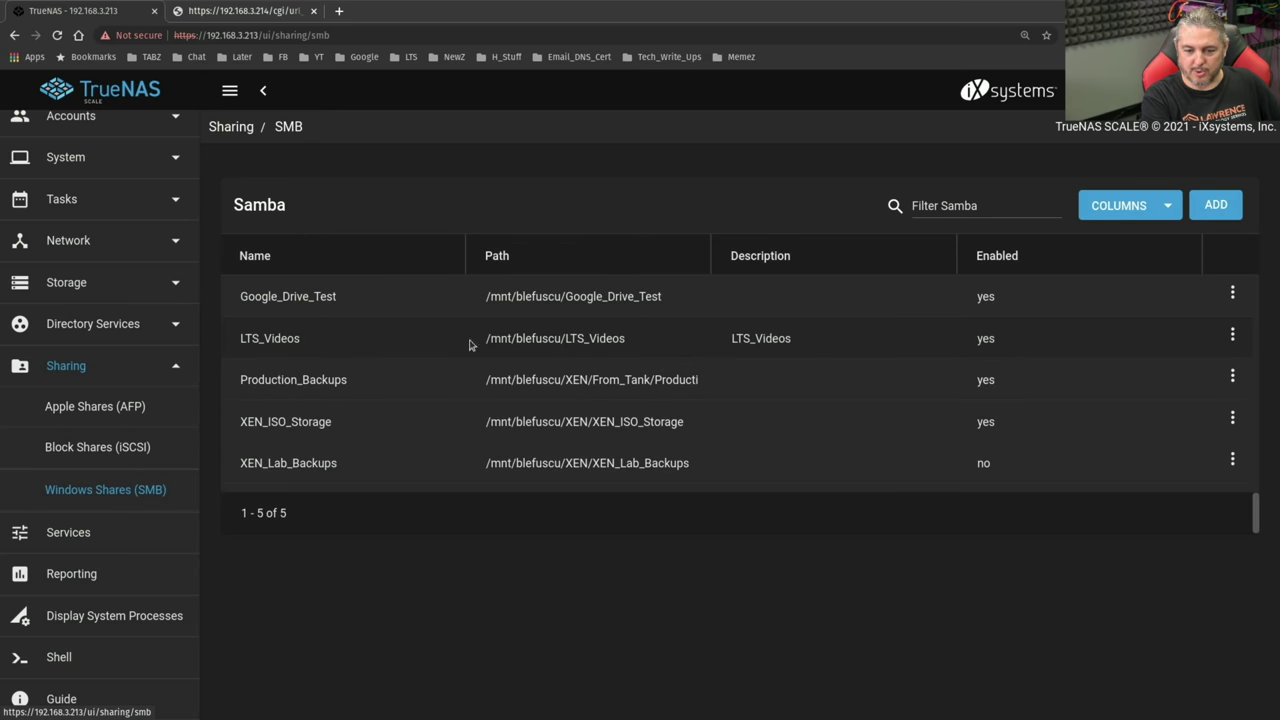
{"action": "left_click_drag", "start_coordinate": [469, 344], "coordinate": [657, 343]}
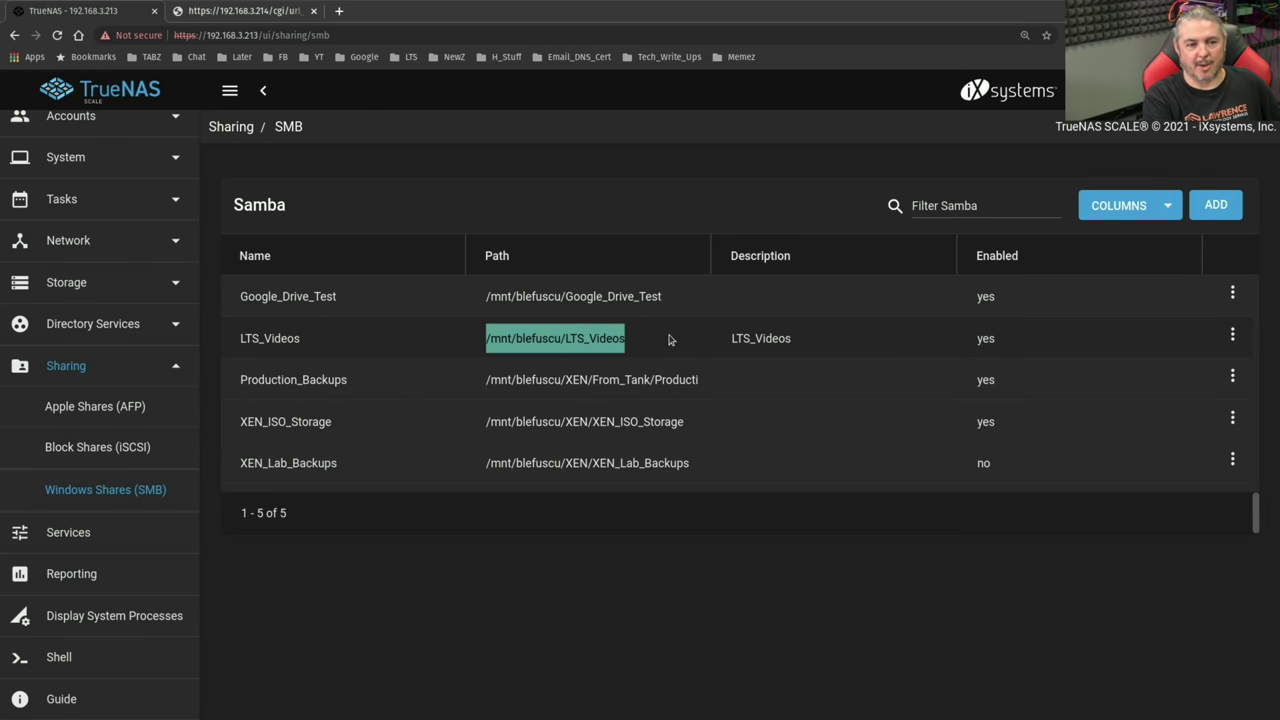
- Switch to the lts_videos share window and select the NFS_VS_iSCSI_Aug_2021.mp4 file
{"action": "key", "text": "alt+Tab"}
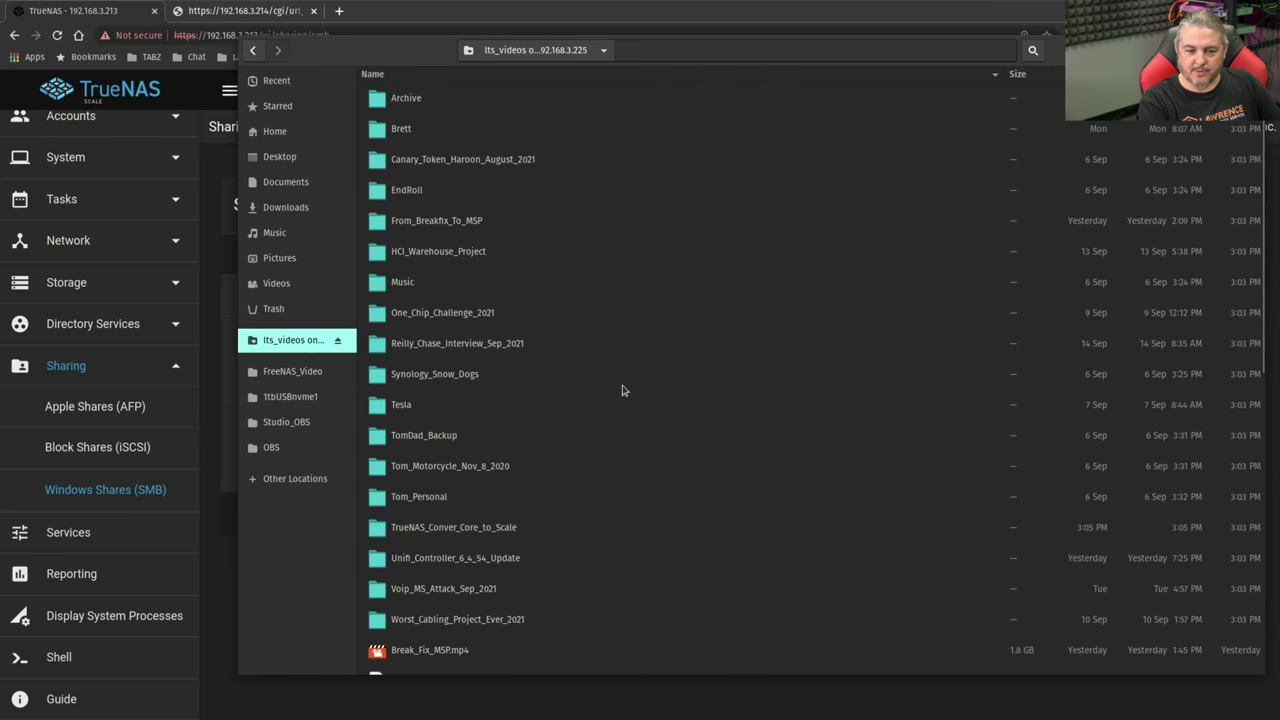
{"action": "scroll", "coordinate": [594, 224], "scroll_direction": "down", "scroll_amount": 10}
{"action": "scroll", "coordinate": [594, 224], "scroll_direction": "up", "scroll_amount": 10}
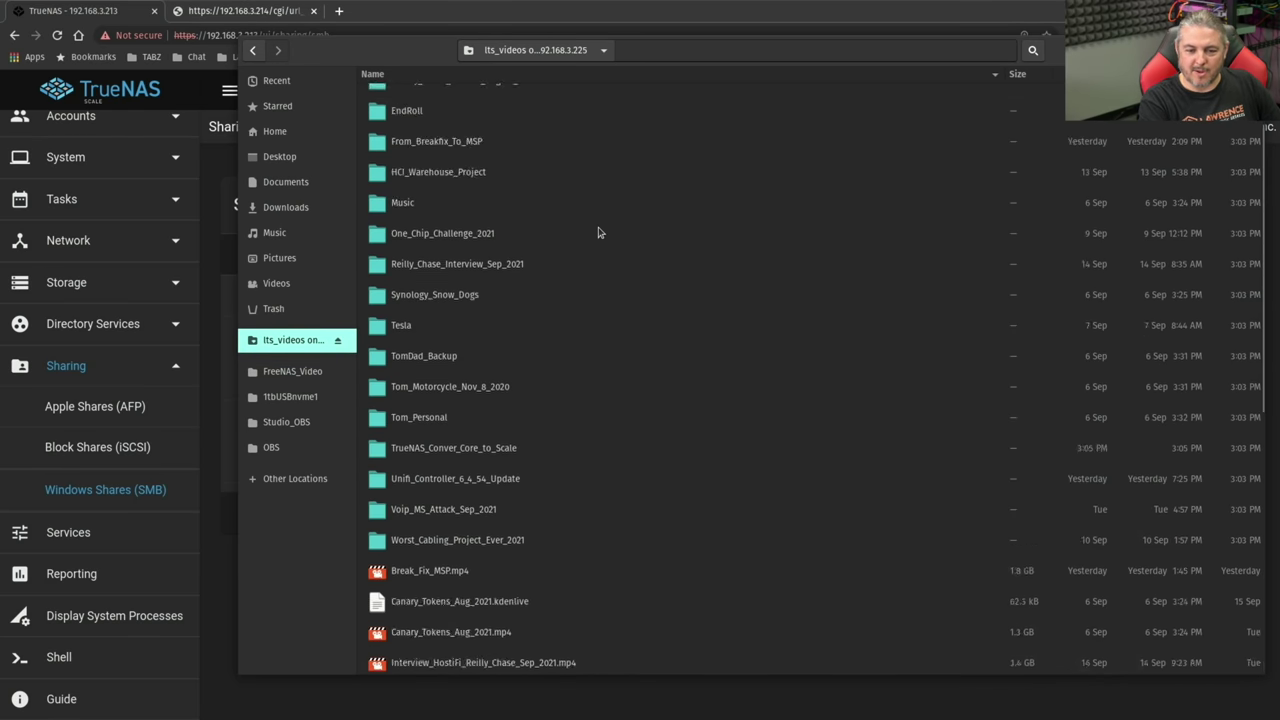
{"action": "scroll", "coordinate": [562, 307], "scroll_direction": "down", "scroll_amount": 8}
{"action": "left_click", "coordinate": [465, 375]}
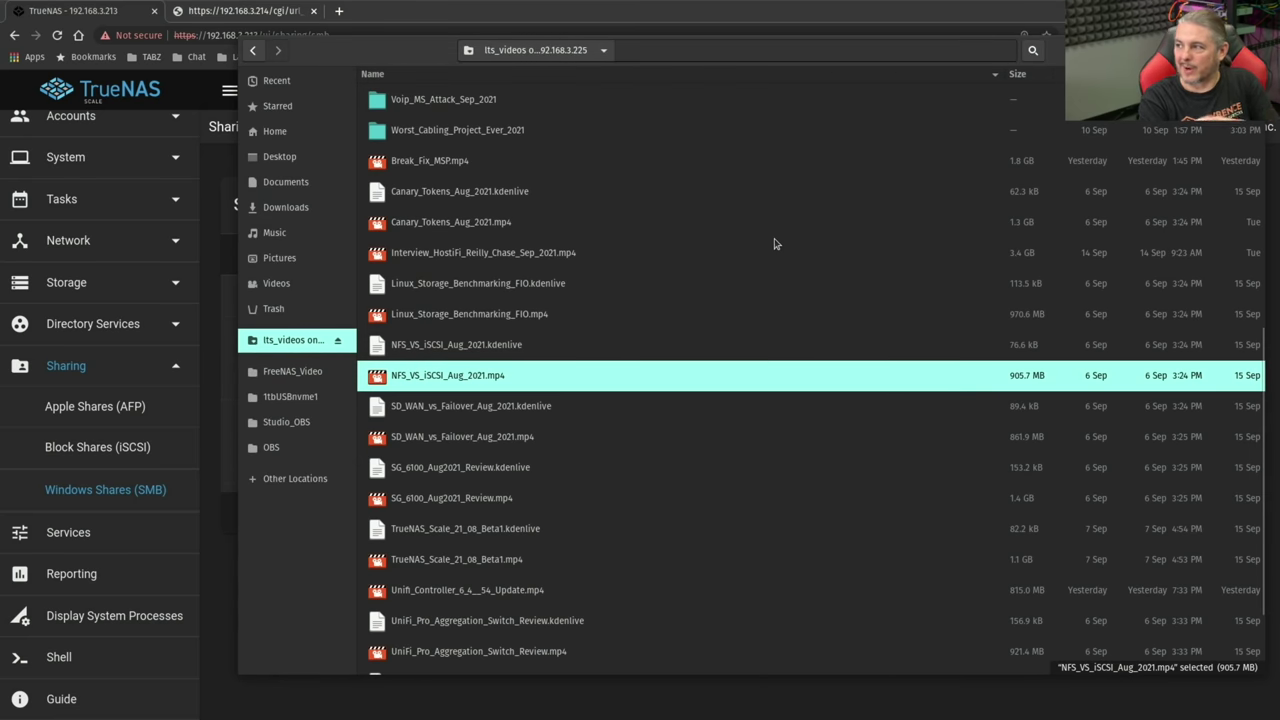
{"action": "scroll", "coordinate": [632, 440], "scroll_direction": "up", "scroll_amount": 5}
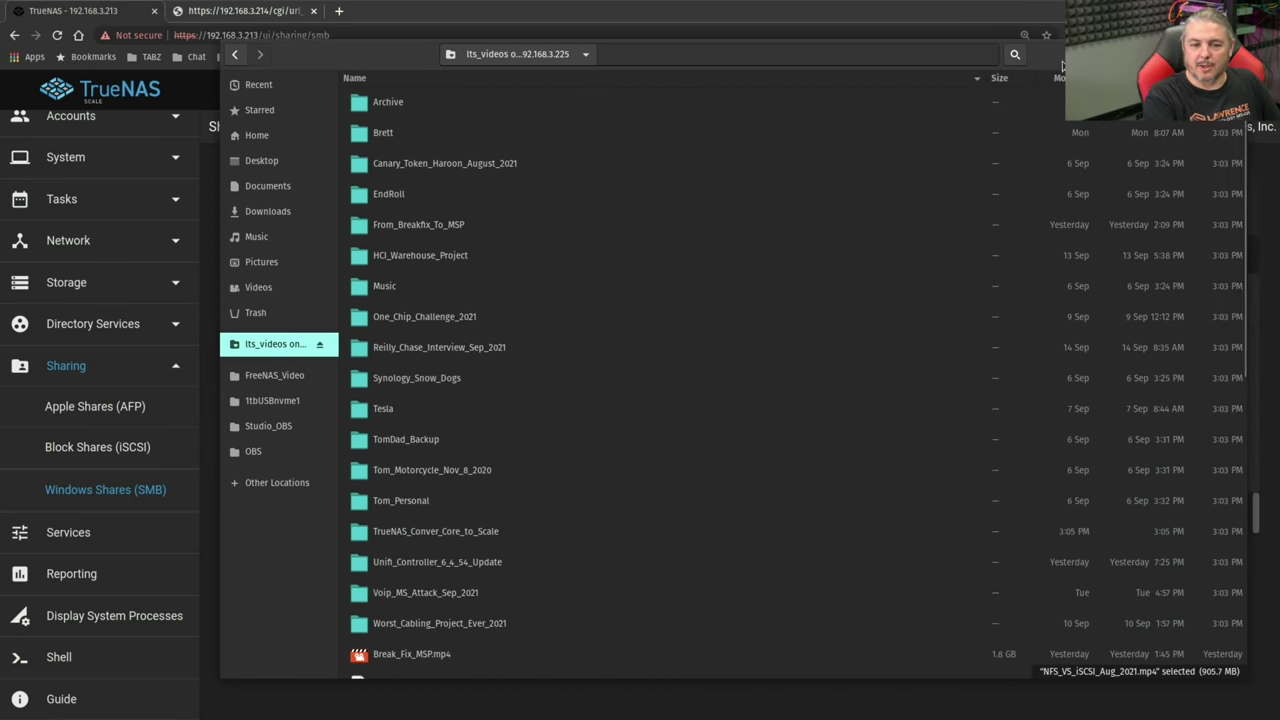
- Create a new folder named 'test' inside the Tesla folder and check it opens
{"action": "double_click", "coordinate": [400, 412]}
{"action": "right_click", "coordinate": [414, 420]}
{"action": "left_click", "coordinate": [418, 425]}
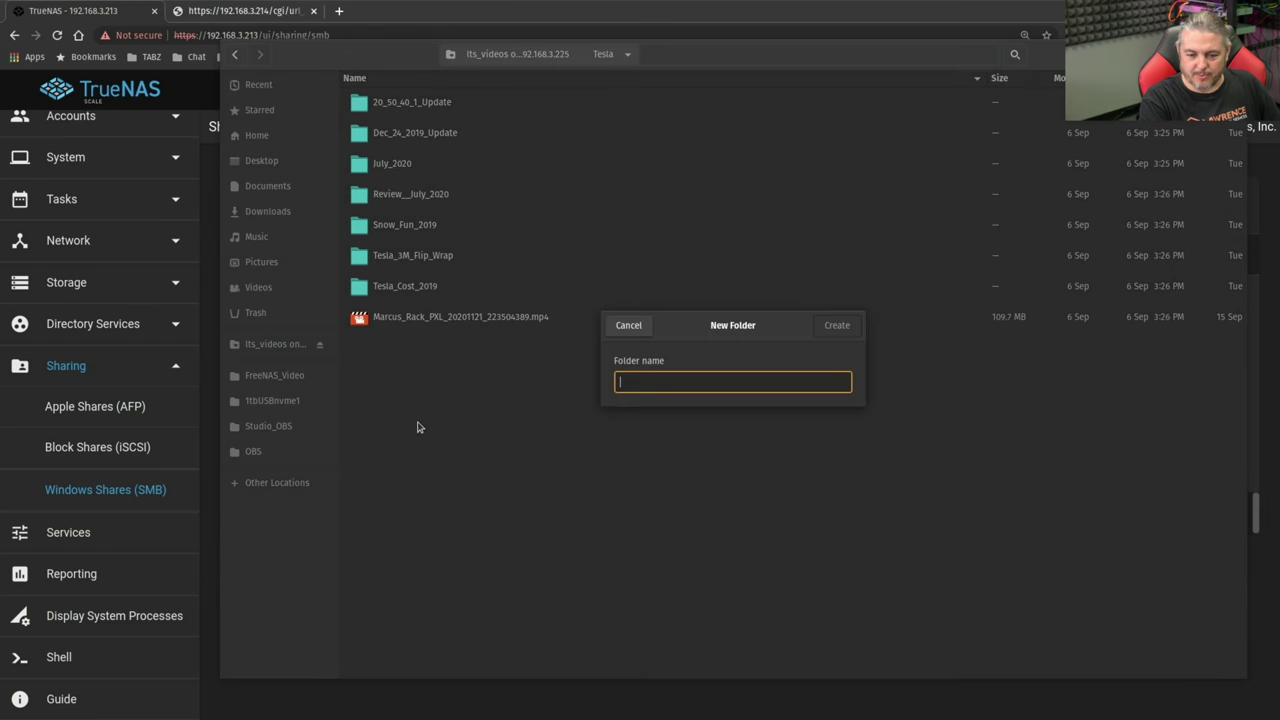
{"action": "type", "text": "test"}
{"action": "key", "text": "Return"}
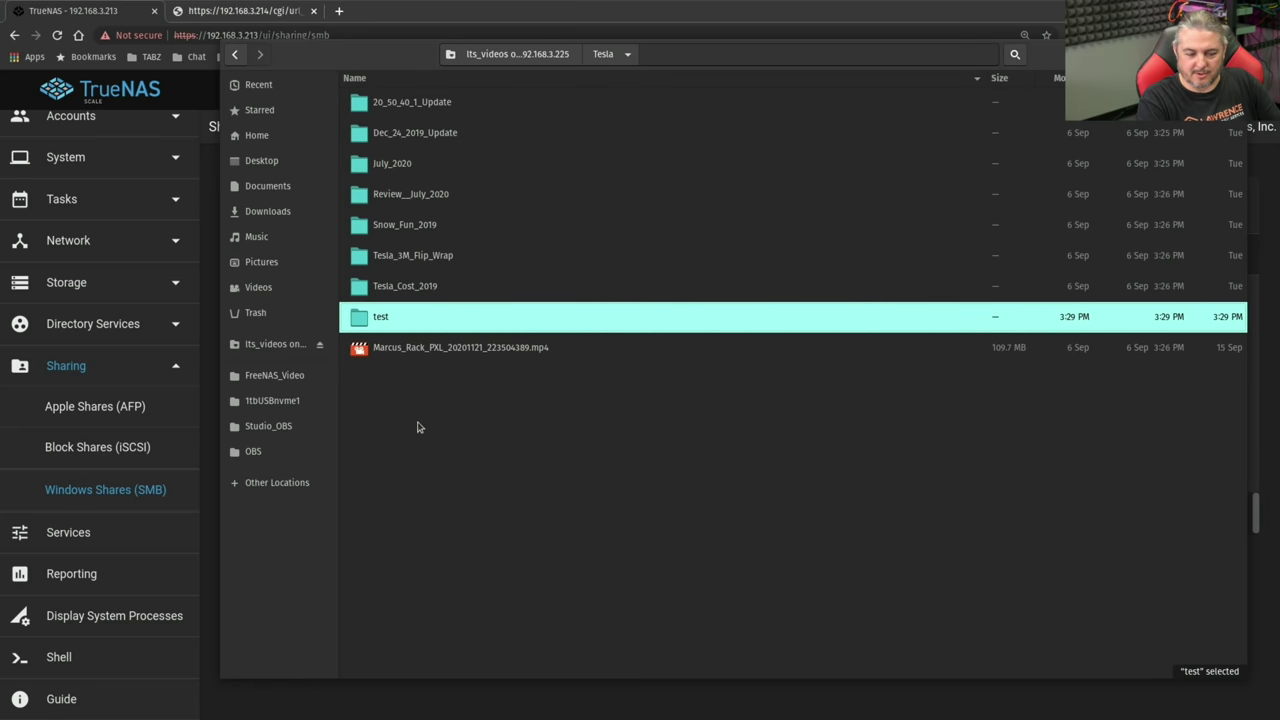
{"action": "key", "text": "Return"}
{"action": "key", "text": "alt+Up"}
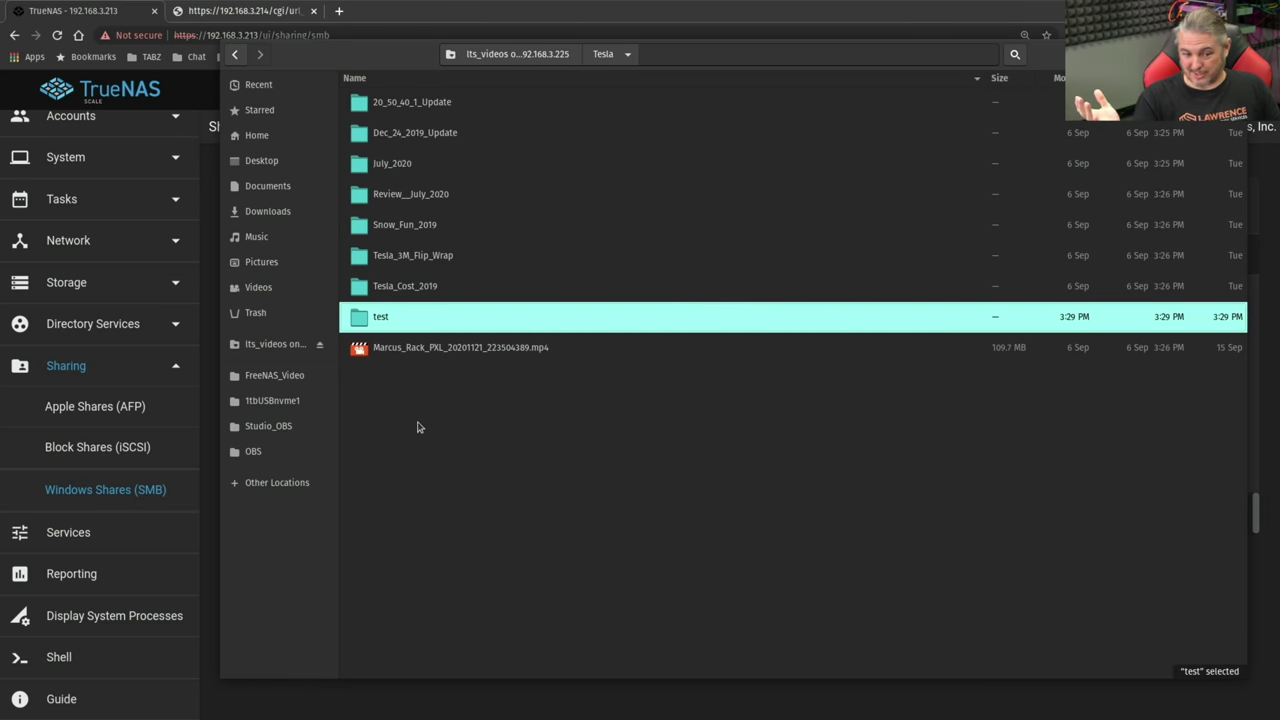
- Close the file window and go to TrueNAS's Network summary page
{"action": "key", "text": "Escape"}
{"action": "left_click", "coordinate": [87, 245]}
{"action": "left_click", "coordinate": [108, 295]}
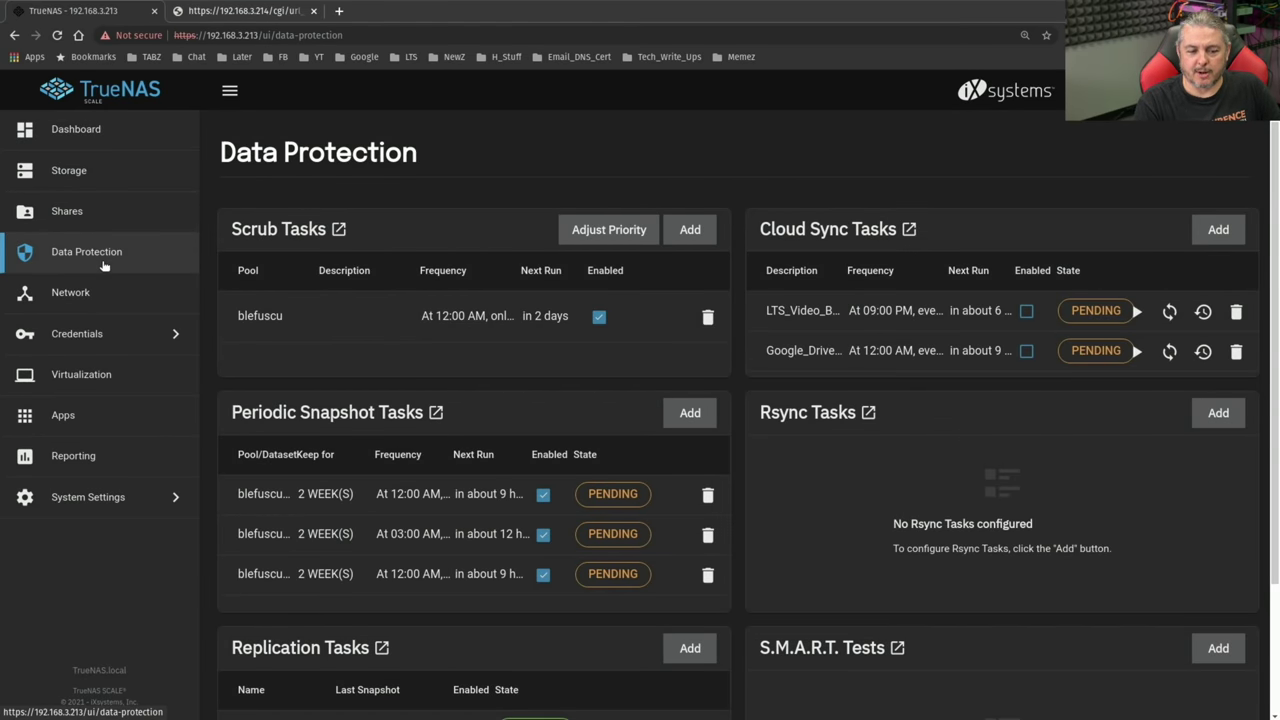
- Scroll down Data Protection to the Replication Tasks card showing four finished blefuscu tasks
{"action": "scroll", "coordinate": [553, 377], "scroll_direction": "down", "scroll_amount": 1}
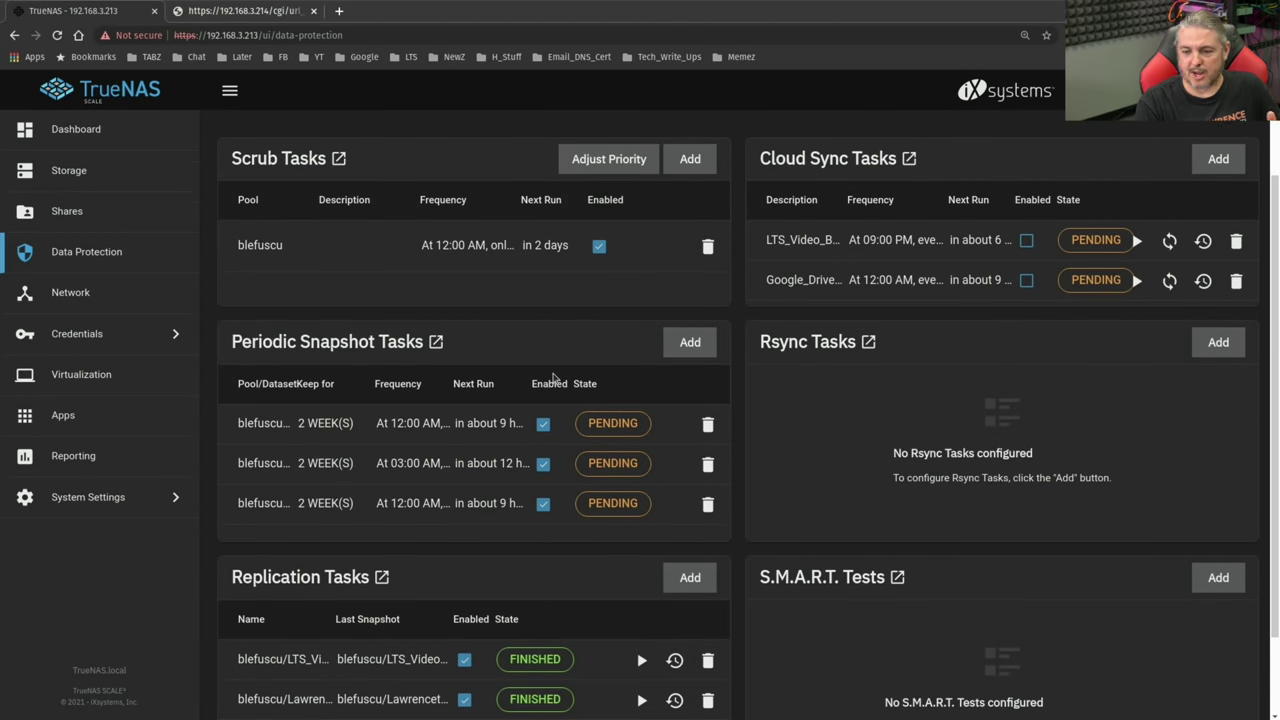
{"action": "scroll", "coordinate": [896, 362], "scroll_direction": "down", "scroll_amount": 1}
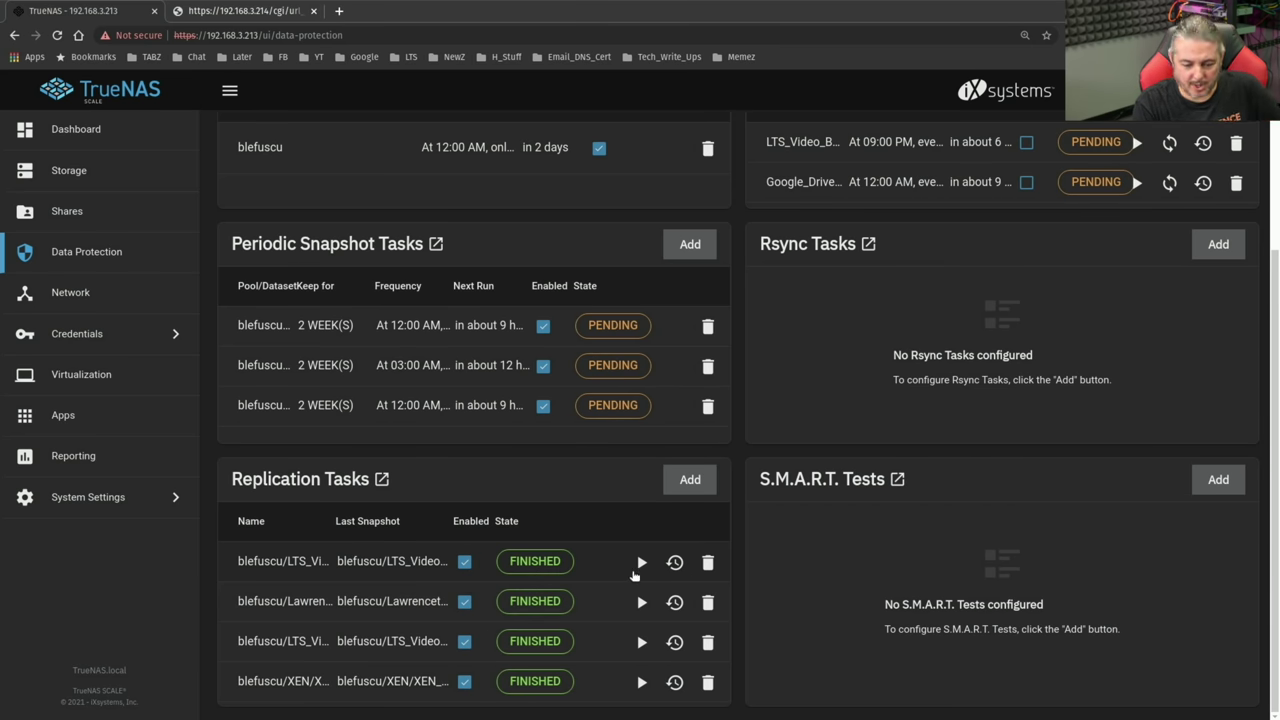
- Run the XEN_Lab_Backups replication now and check its logs
{"action": "left_click", "coordinate": [641, 682]}
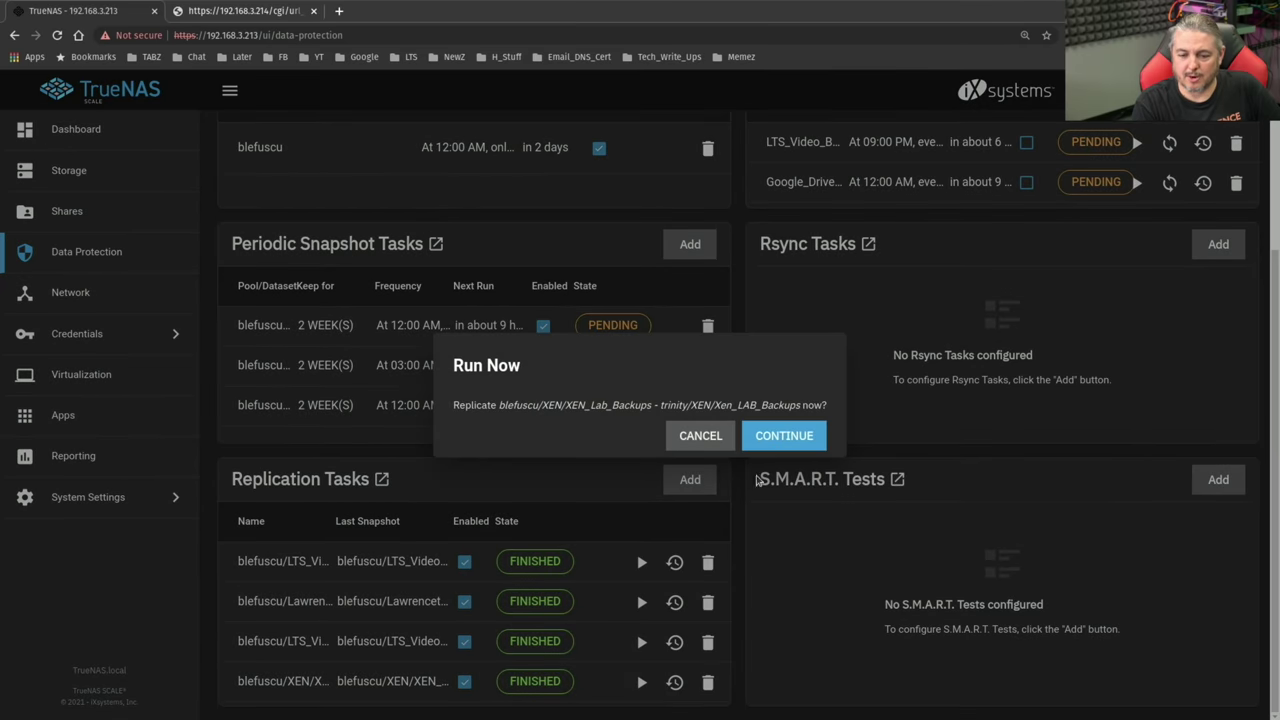
{"action": "left_click", "coordinate": [785, 437]}
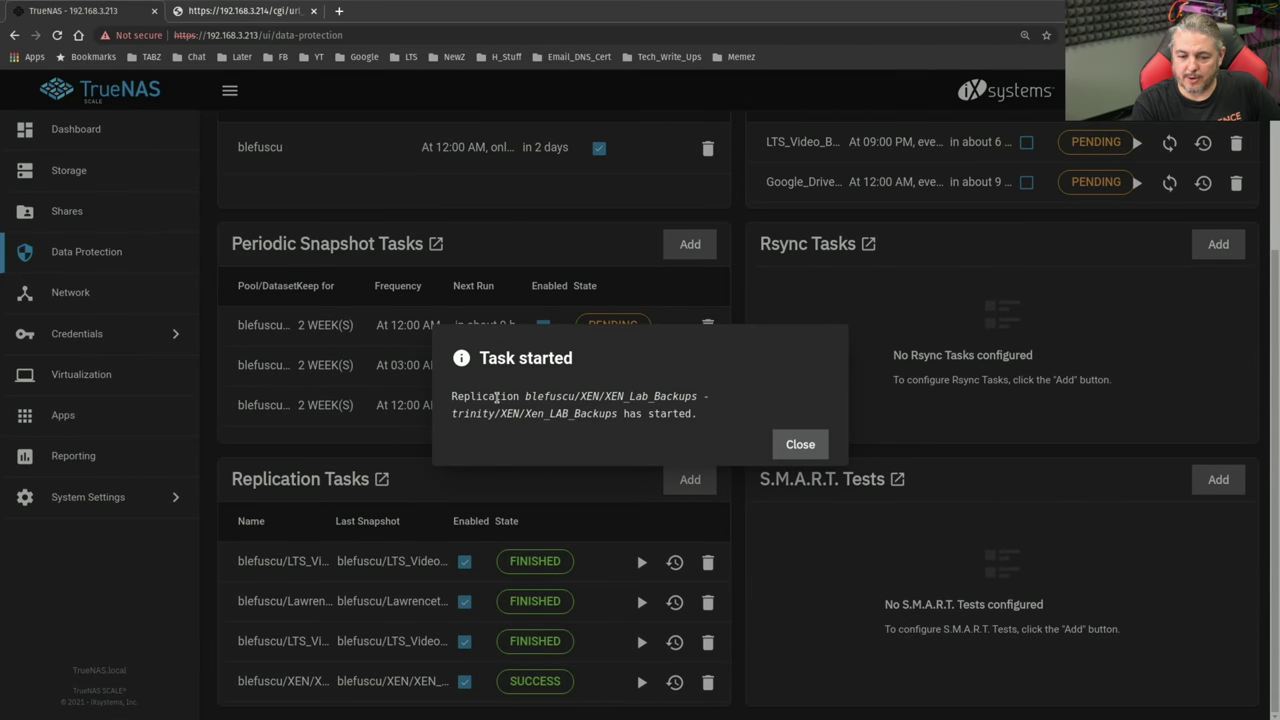
{"action": "left_click", "coordinate": [811, 455]}
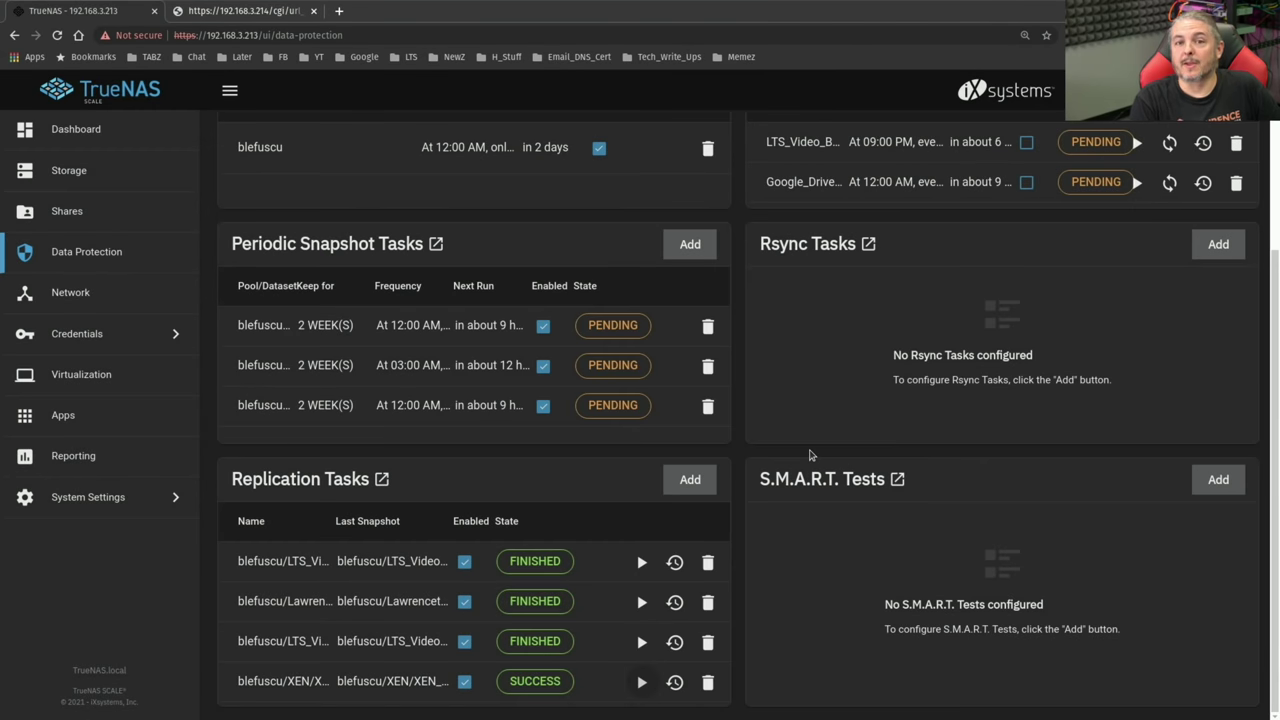
{"action": "left_click", "coordinate": [535, 681]}
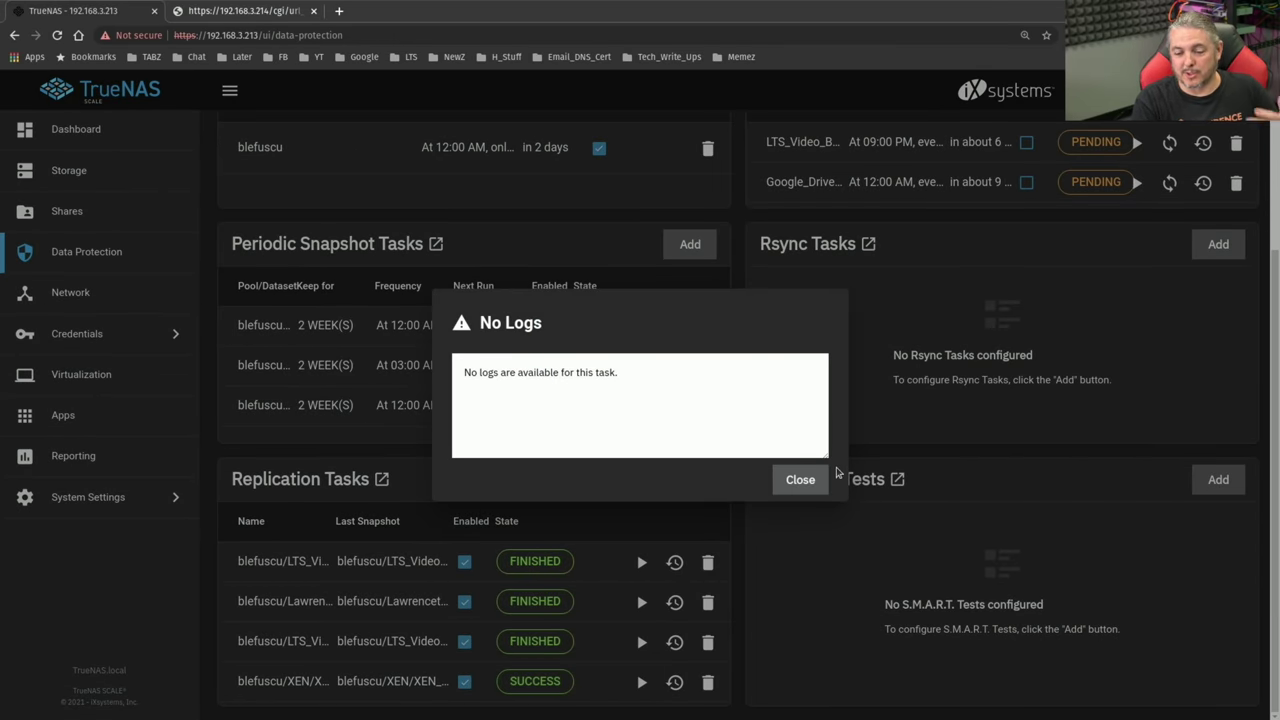
{"action": "left_click", "coordinate": [800, 479]}
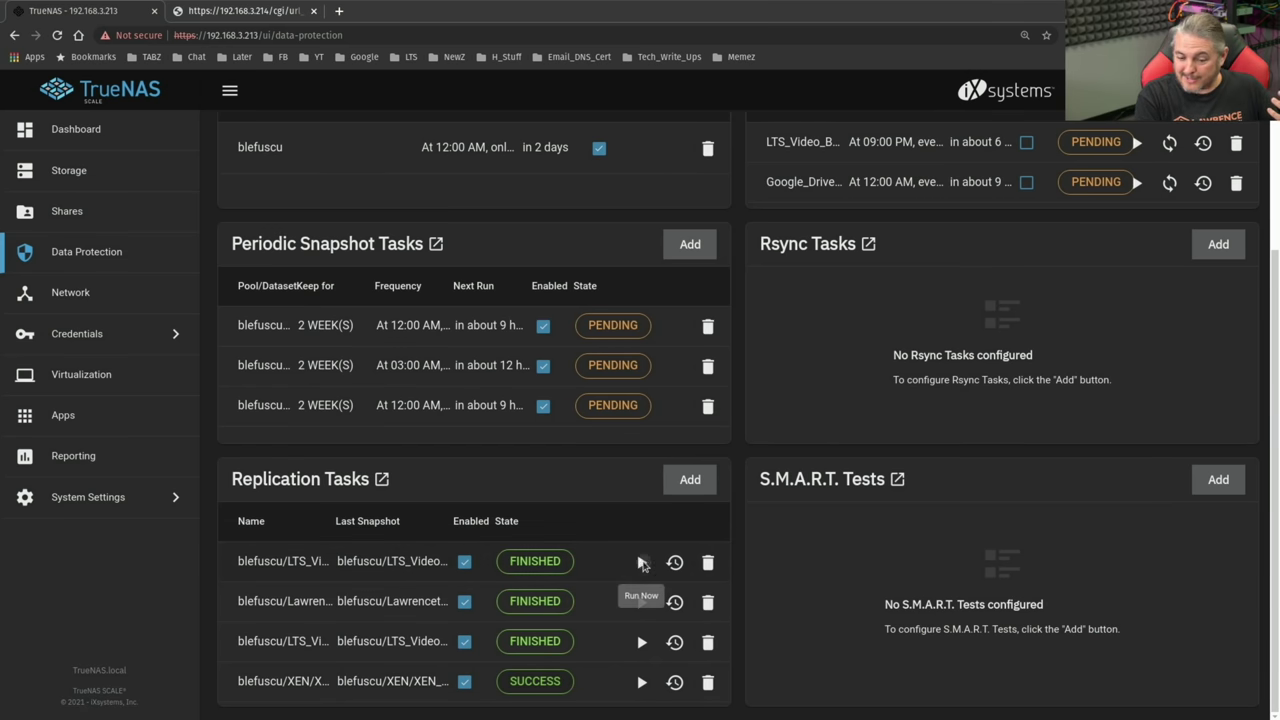
- Run the LTS_Videos replication now and dismiss the task-started notice
{"action": "left_click", "coordinate": [641, 562]}
{"action": "left_click", "coordinate": [826, 445]}
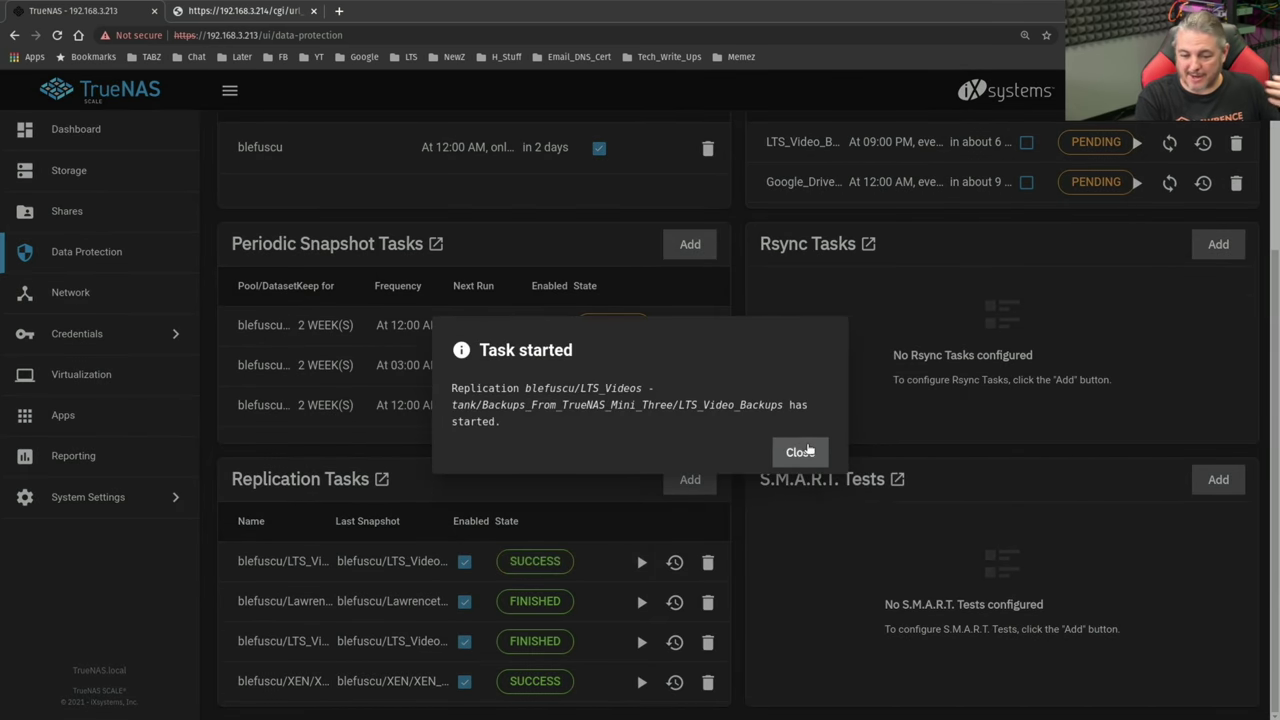
{"action": "left_click", "coordinate": [805, 451]}
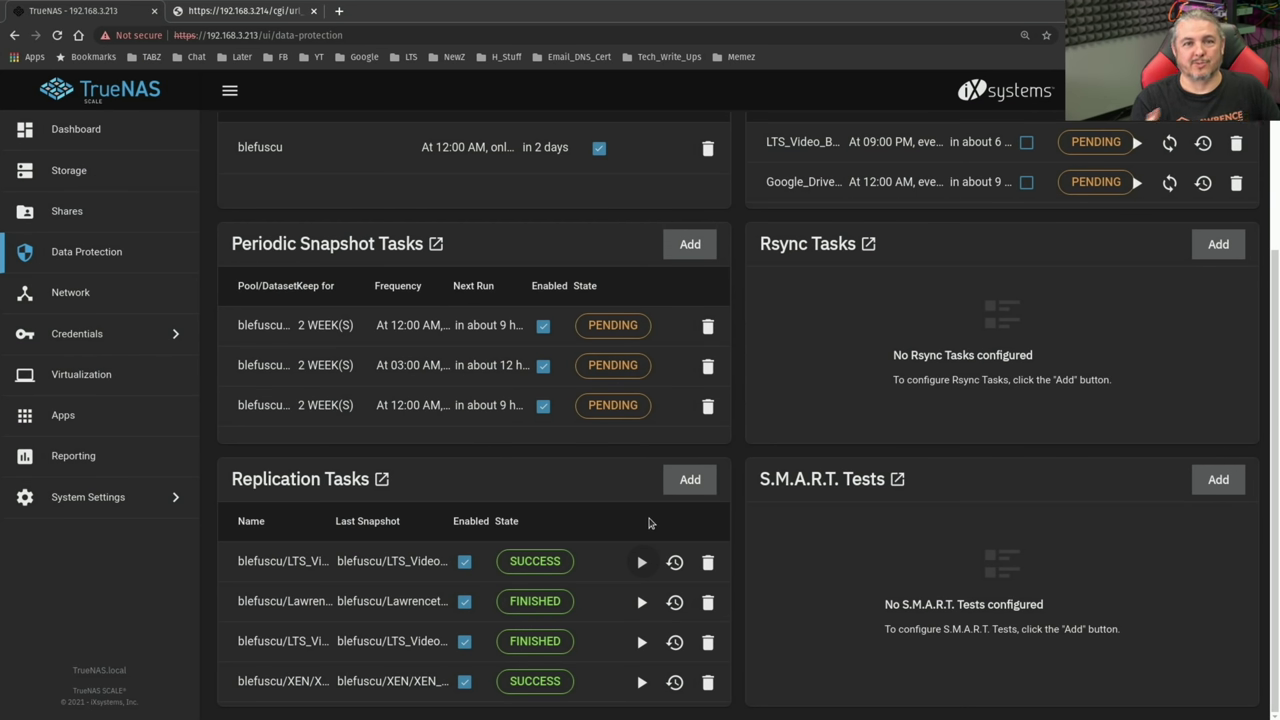